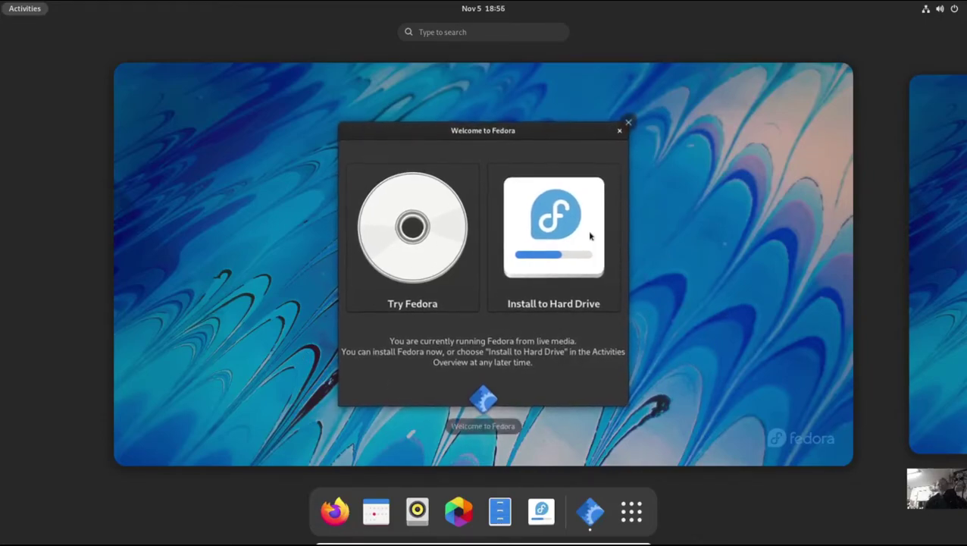
Step: Start installing Fedora to the hard drive and accept English (United States) as the installation language
left_click(562, 224)
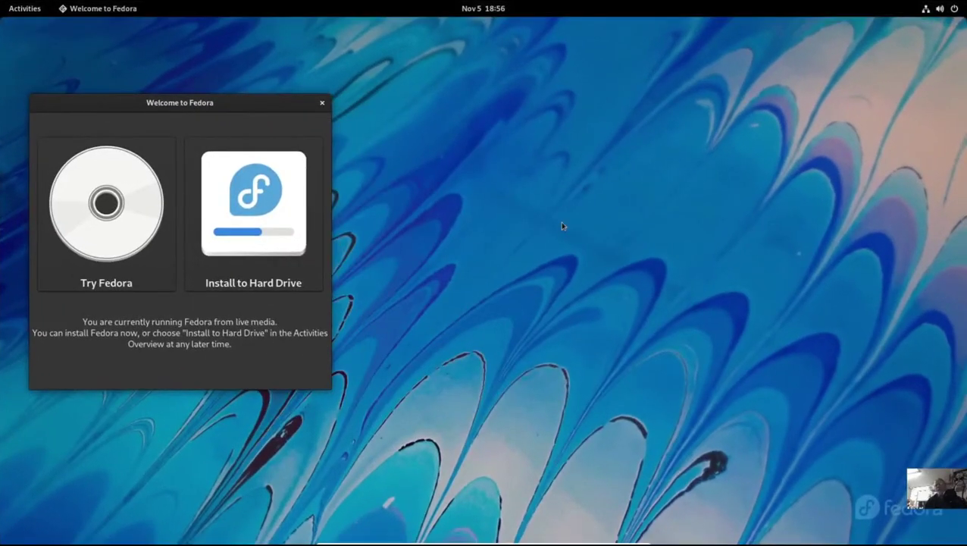
left_click(290, 264)
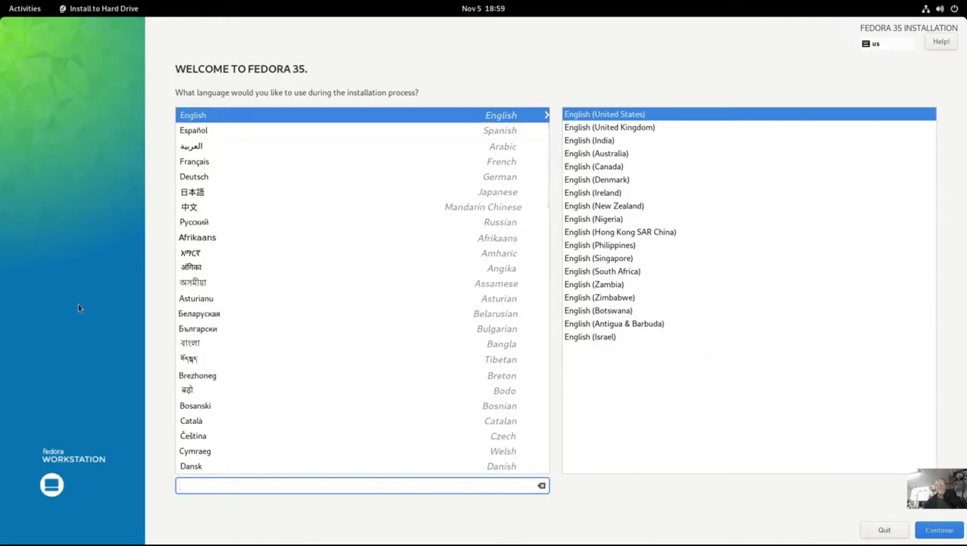
left_click(938, 530)
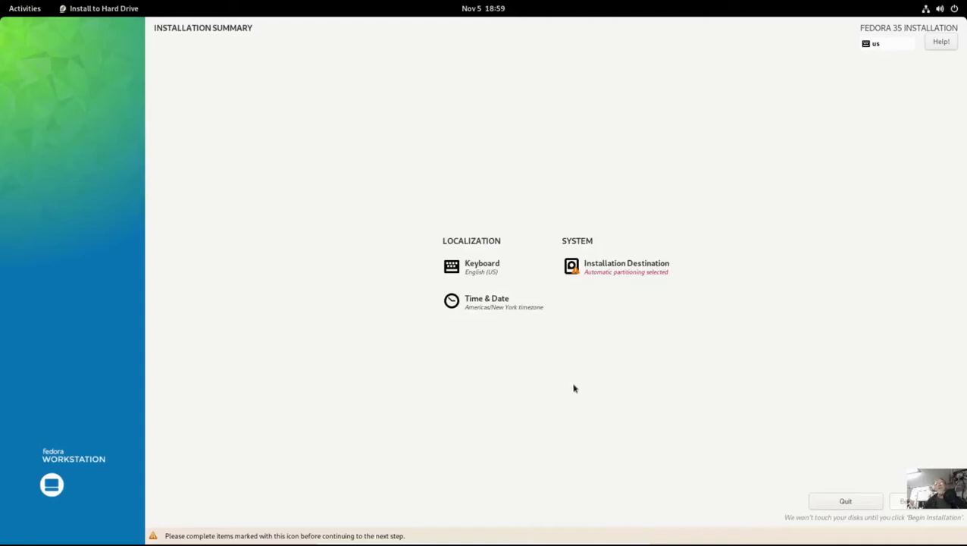
Step: Open the installation destination settings and finish the Fedora installation once its progress is complete
left_click(623, 266)
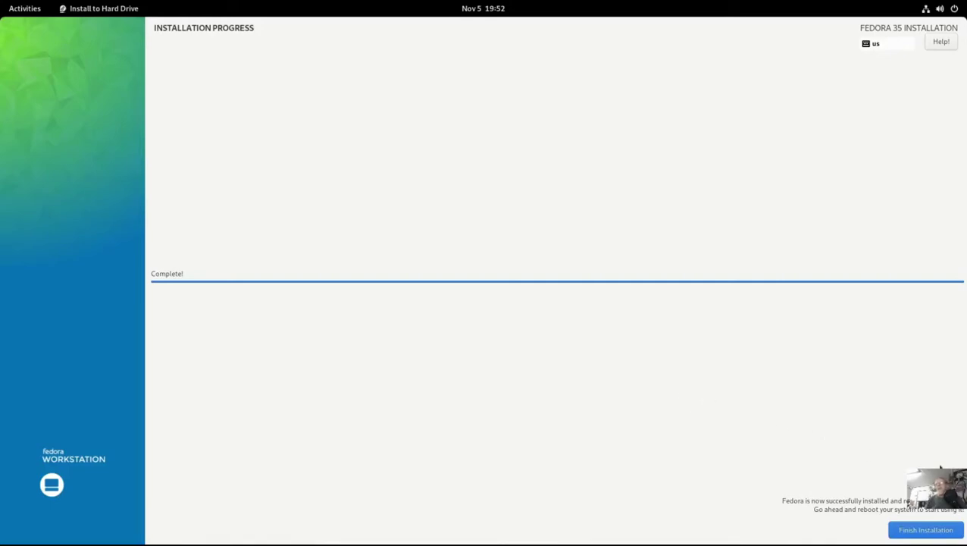
left_click(929, 531)
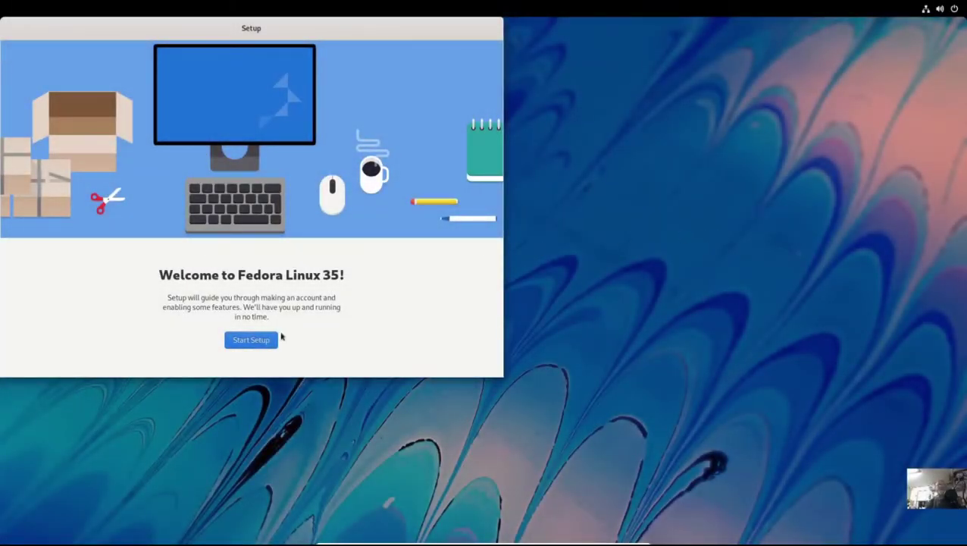
Step: Begin the initial setup and accept the privacy page with Location Services and Automatic Problem Reporting enabled
left_click_drag(274, 31, 562, 106)
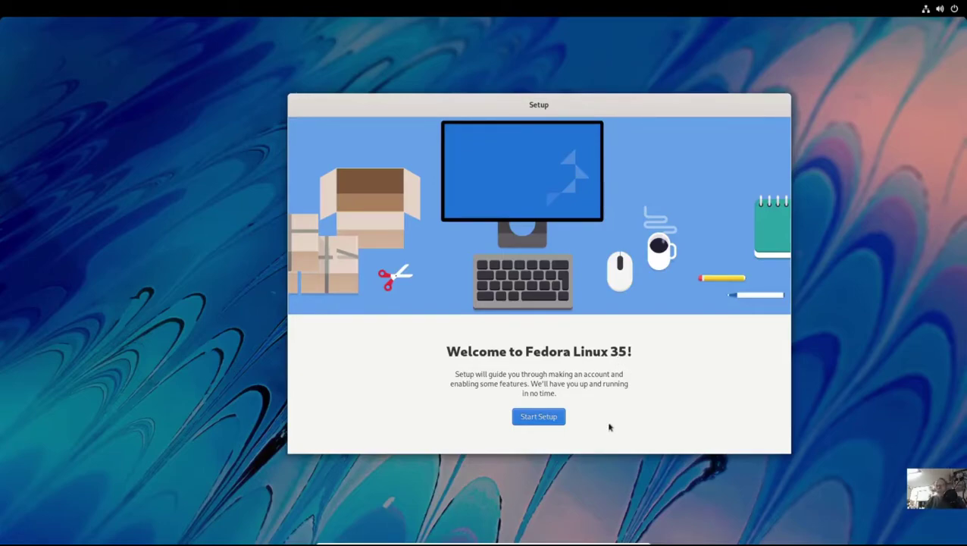
left_click(538, 417)
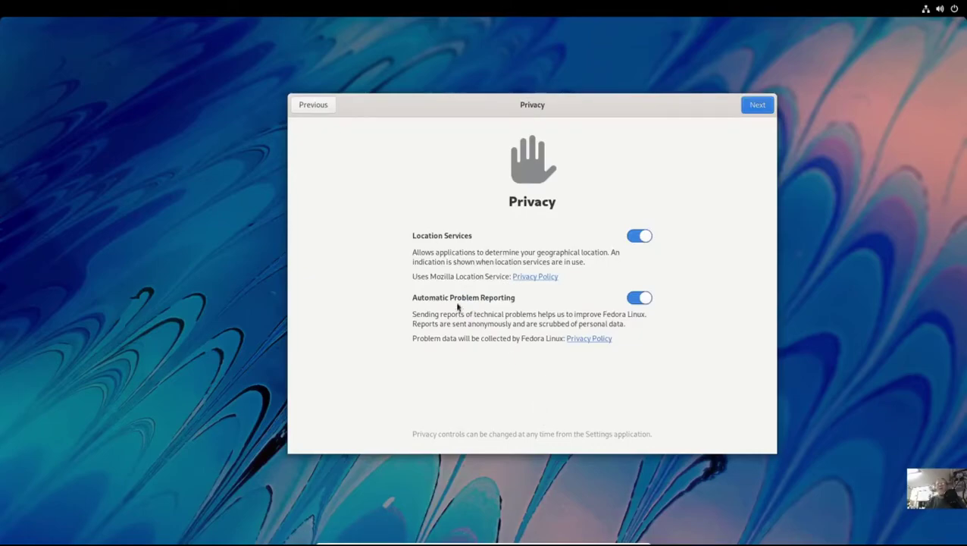
left_click(752, 106)
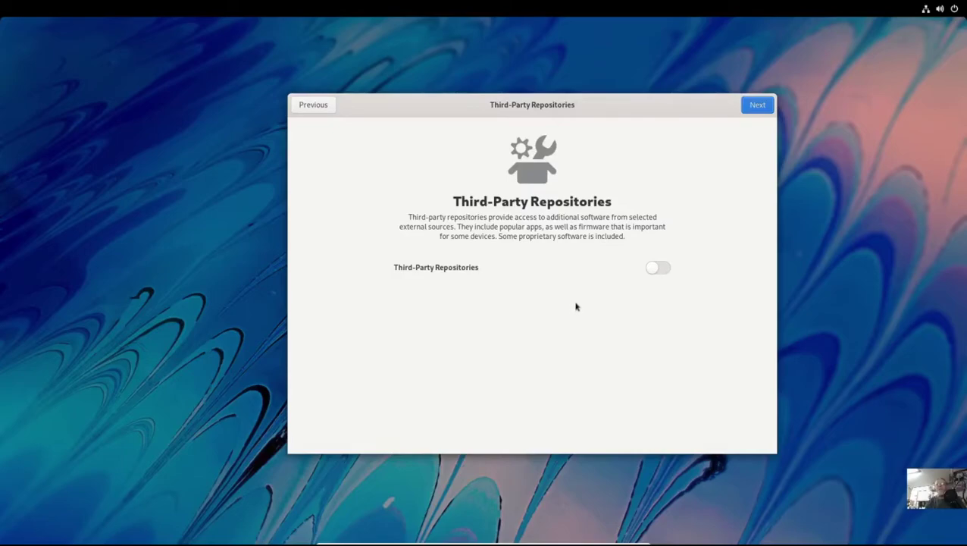
Step: Enable third-party repositories and skip connecting any online accounts
left_click(650, 269)
left_click(751, 105)
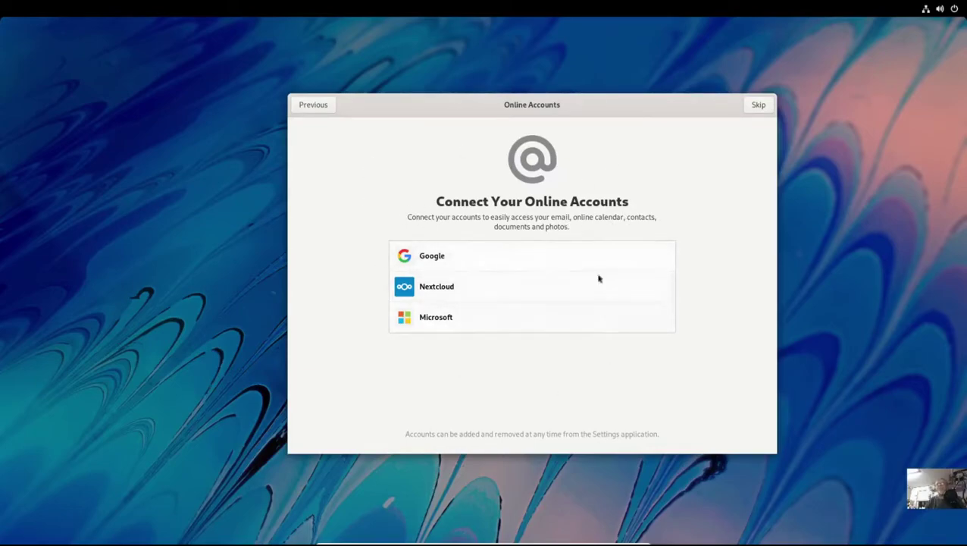
left_click(757, 107)
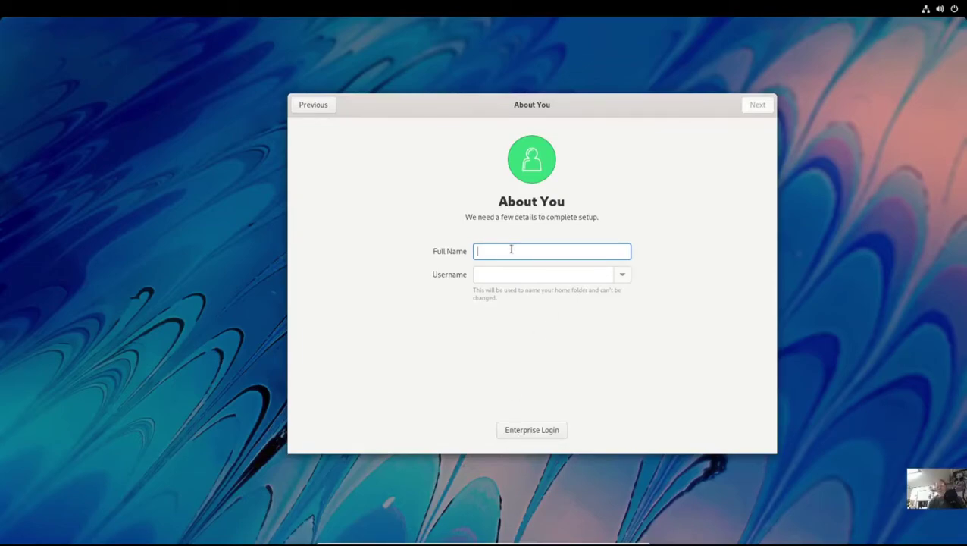
Step: Create the user account by entering the full name and a confirmed account password, and complete the setup
type("buzzmandt")
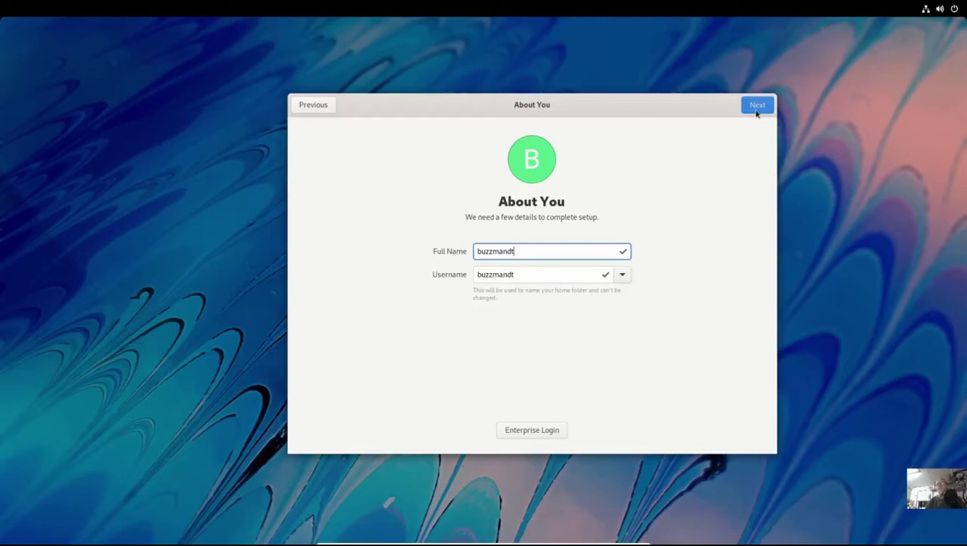
left_click(756, 108)
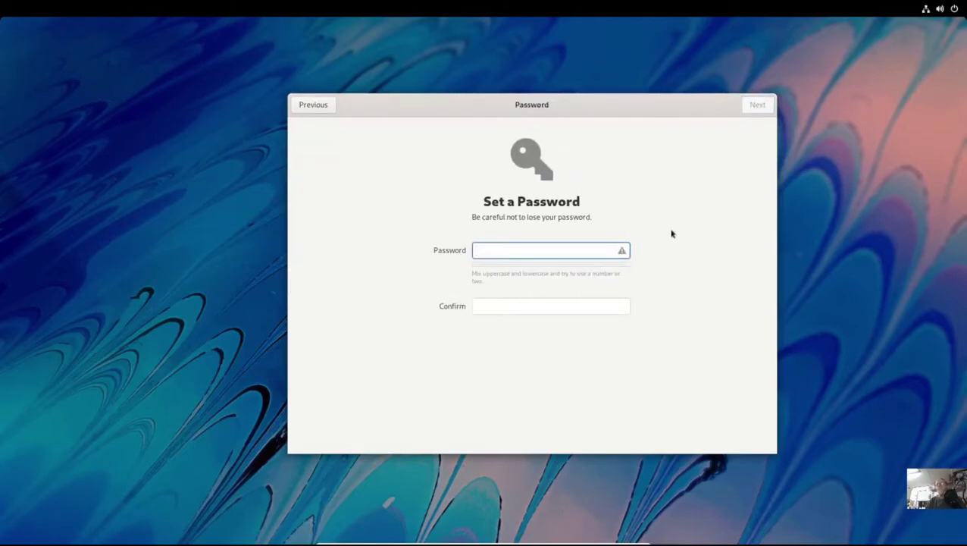
type("••••••")
key("Tab")
type("••••••")
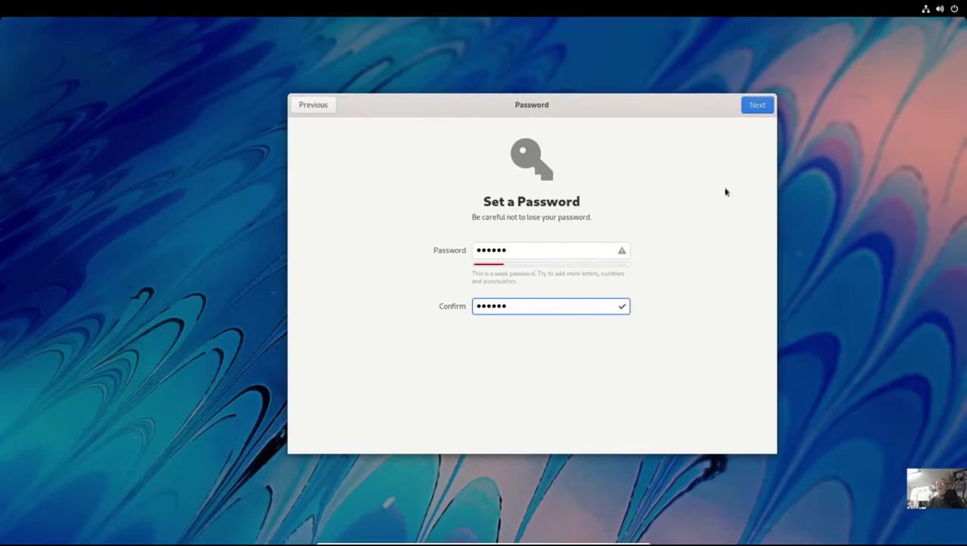
left_click(758, 106)
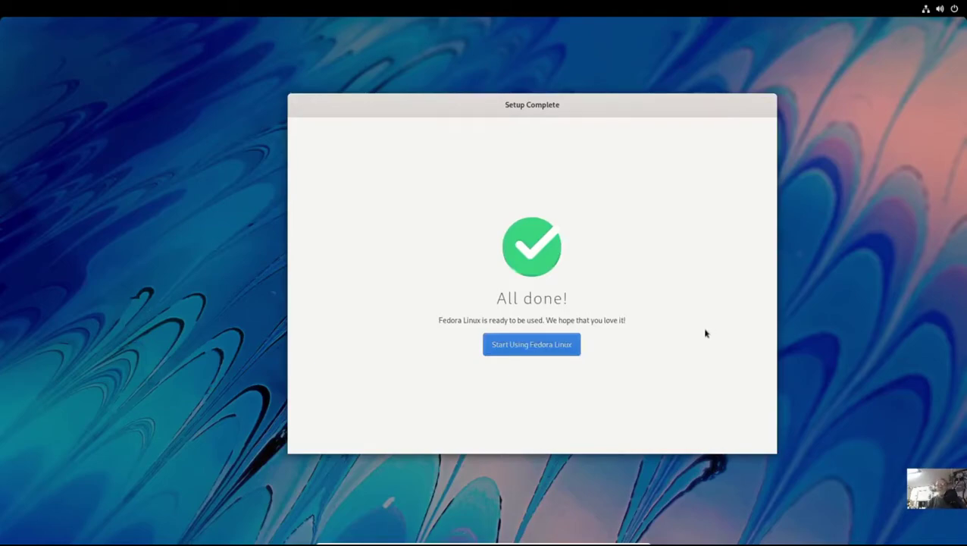
left_click(518, 348)
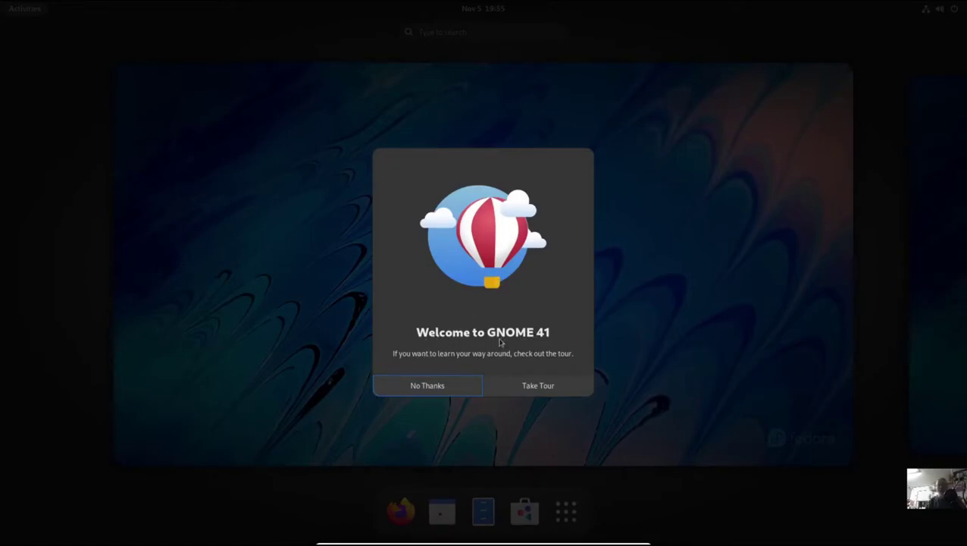
Step: Take the GNOME 41 welcome tour through all its pages and close it
left_click(529, 383)
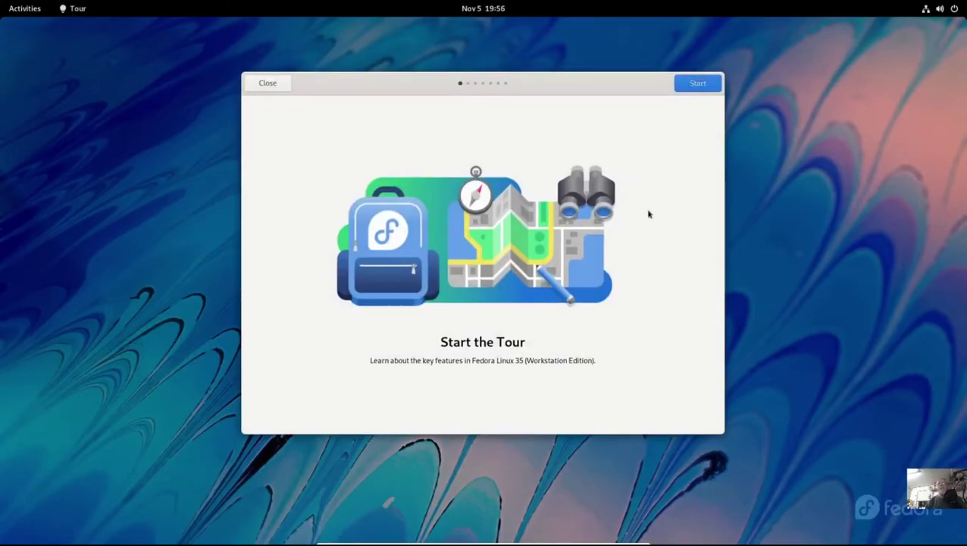
left_click(698, 83)
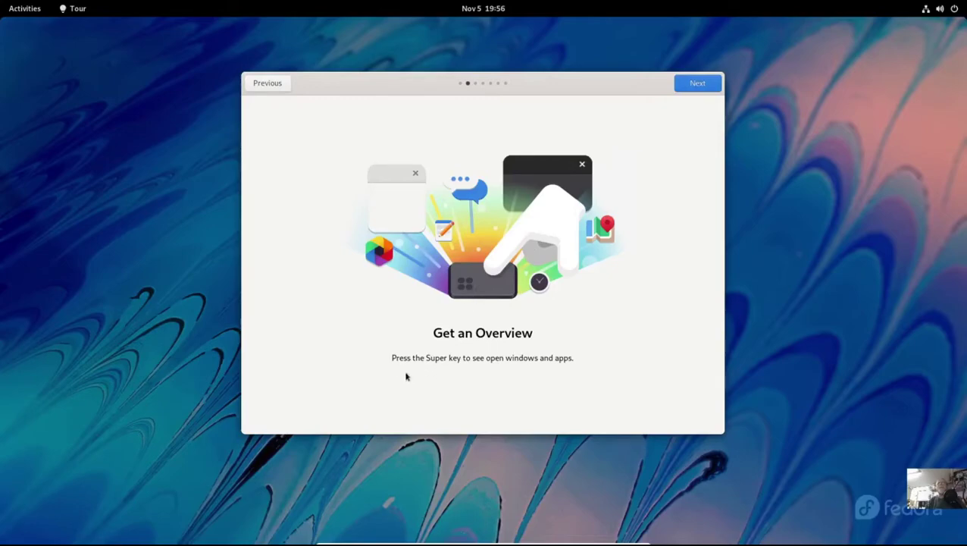
left_click(696, 85)
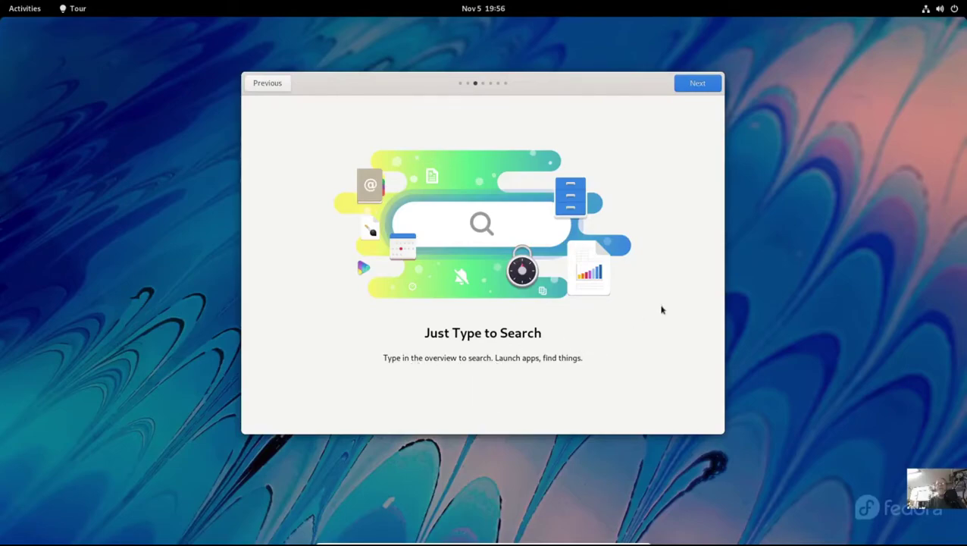
left_click(695, 84)
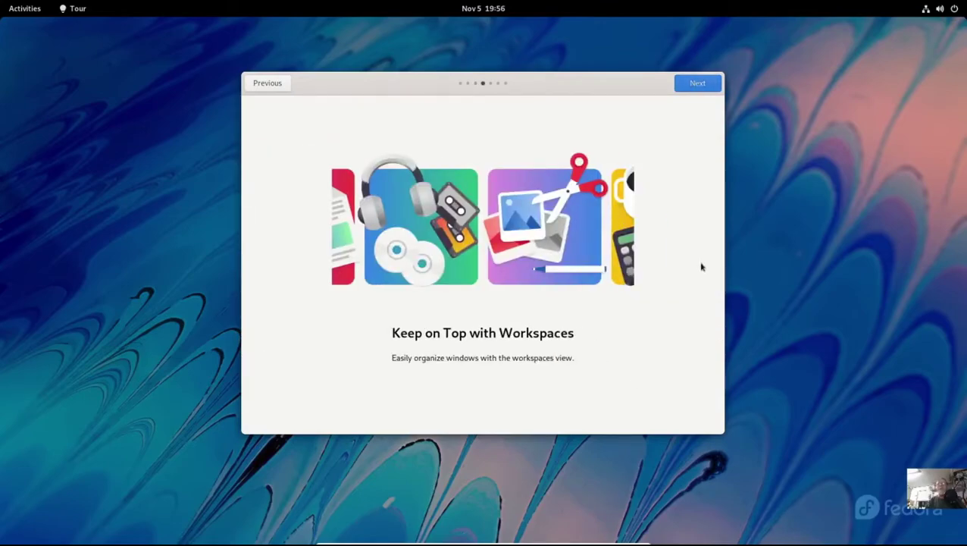
left_click(688, 85)
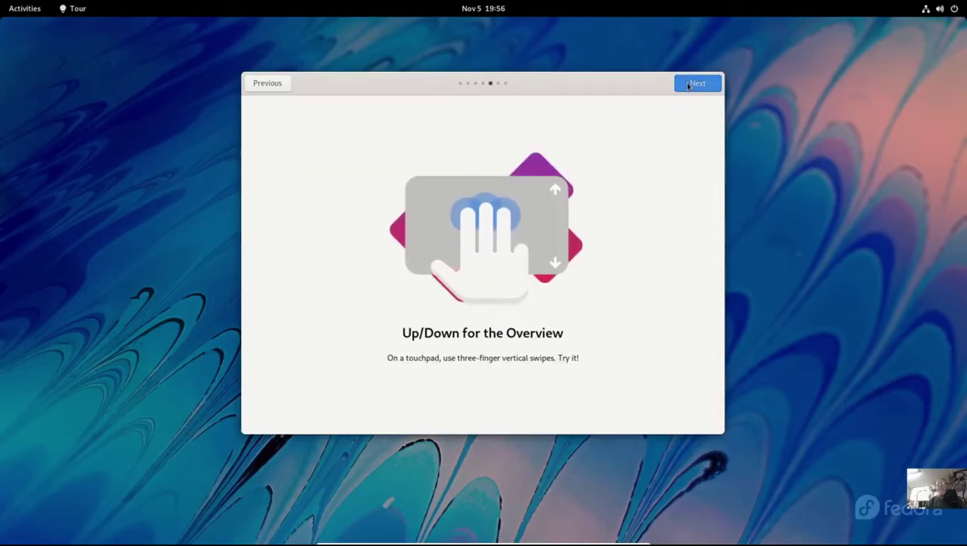
left_click(688, 84)
left_click(688, 85)
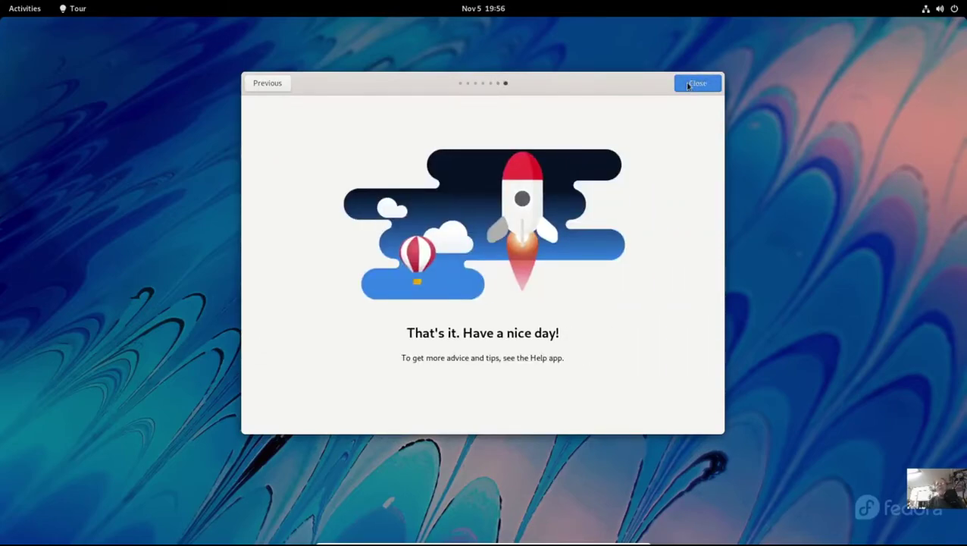
left_click(688, 85)
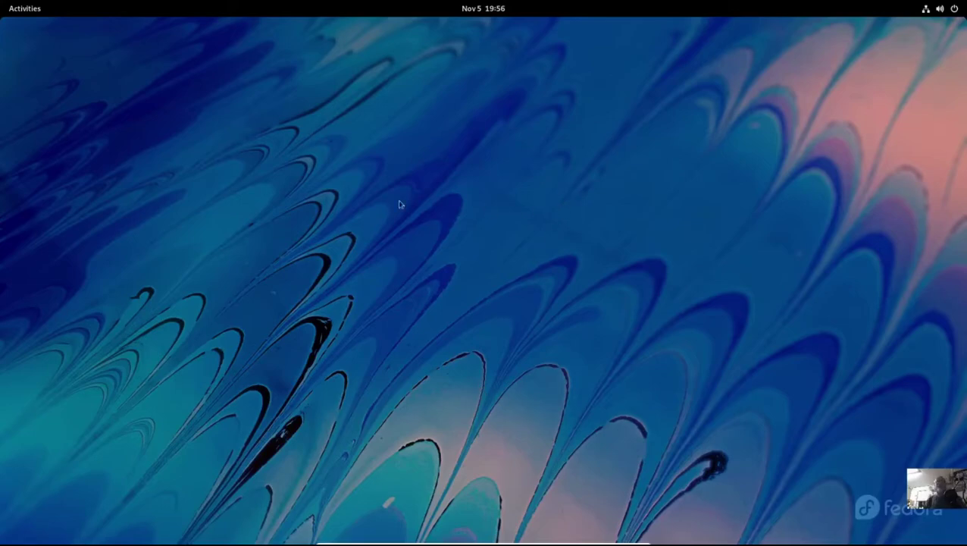
Step: Open the Software app, dismiss its welcome page and display the available updates
left_click(26, 9)
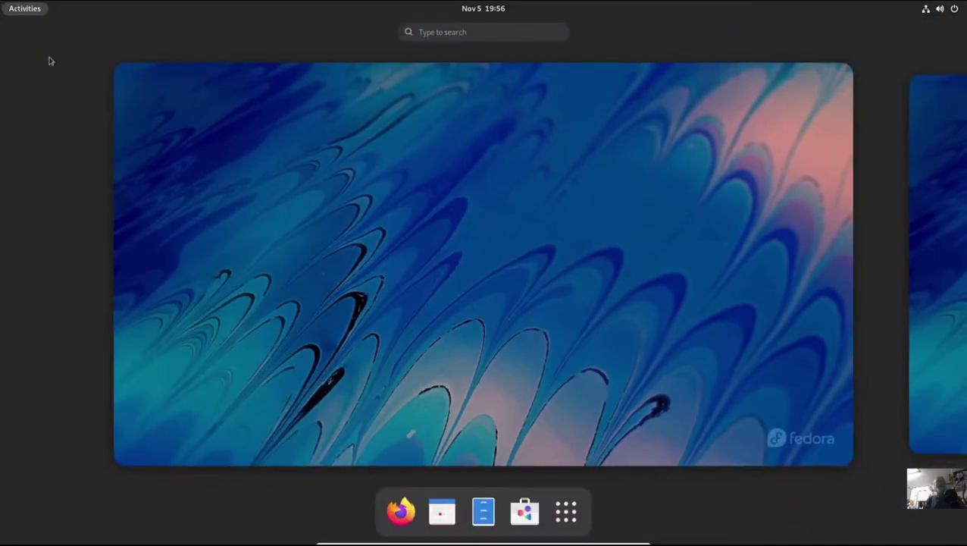
left_click(521, 512)
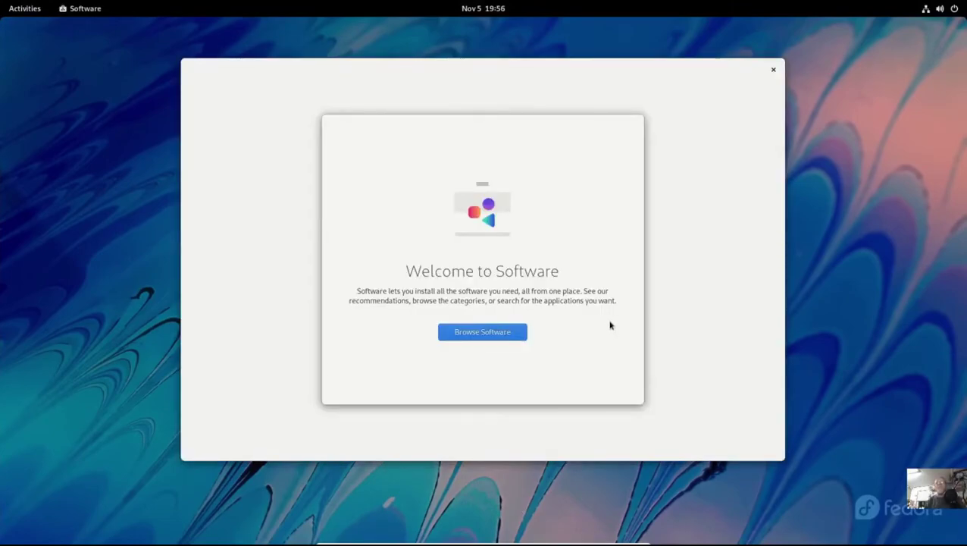
left_click(508, 333)
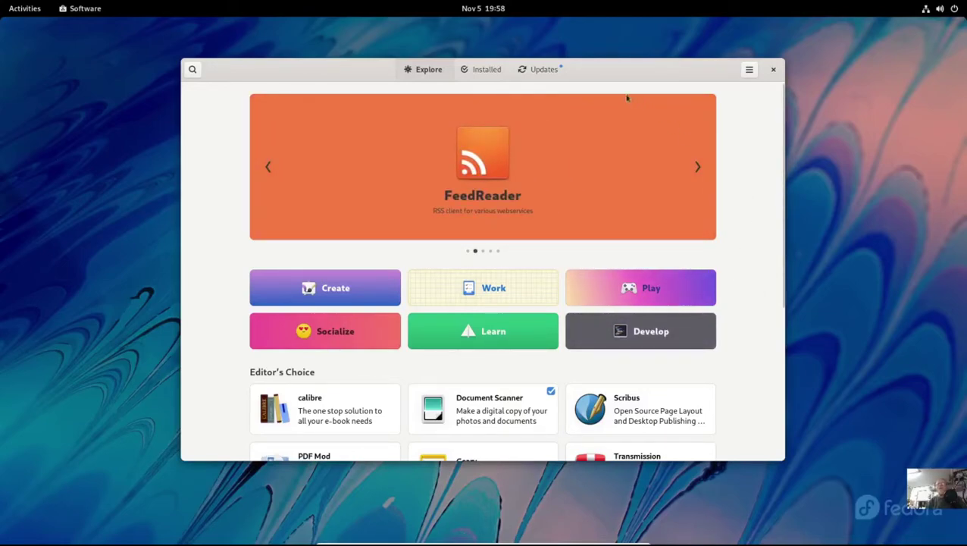
left_click(537, 70)
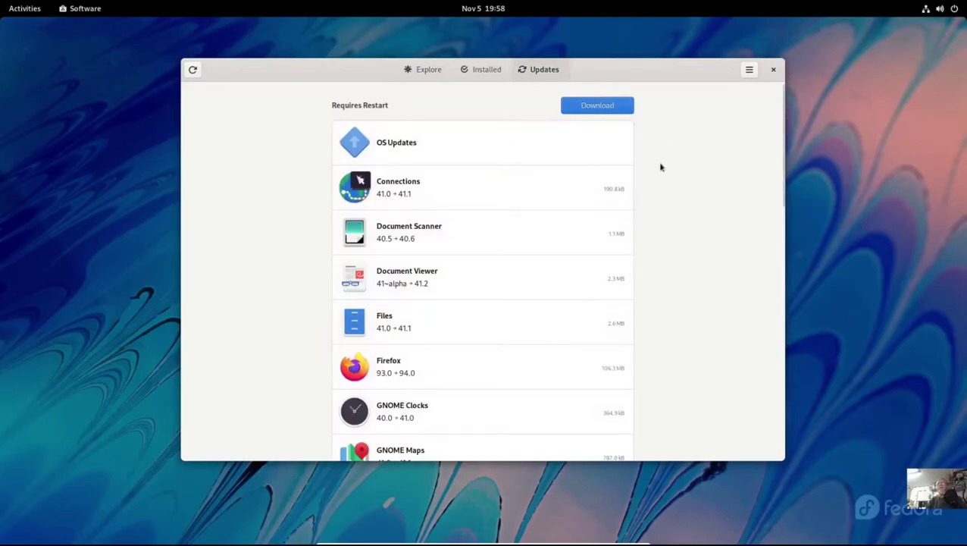
Step: Examine the full list of available updates for apps, codecs, fonts and input methods
scroll(670, 268, "down", 15)
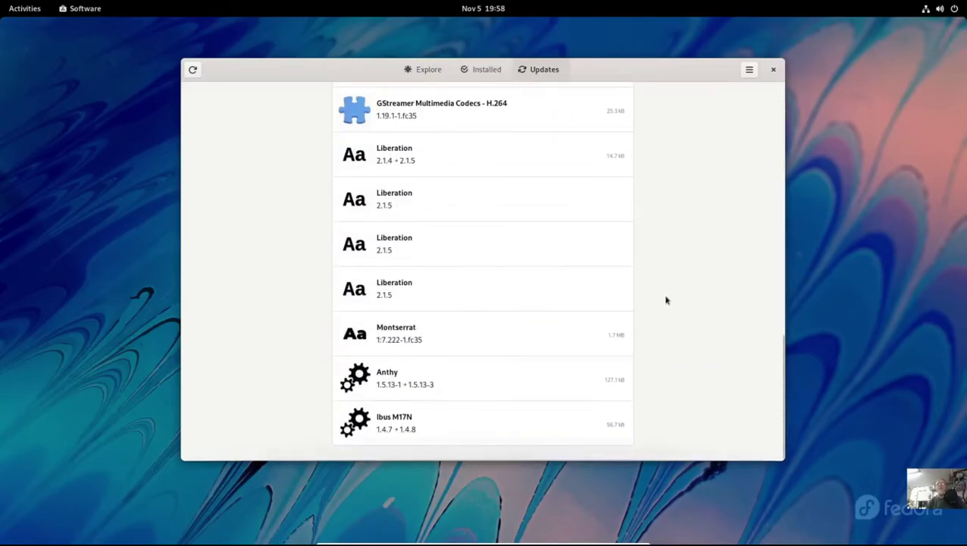
scroll(665, 299, "up", 15)
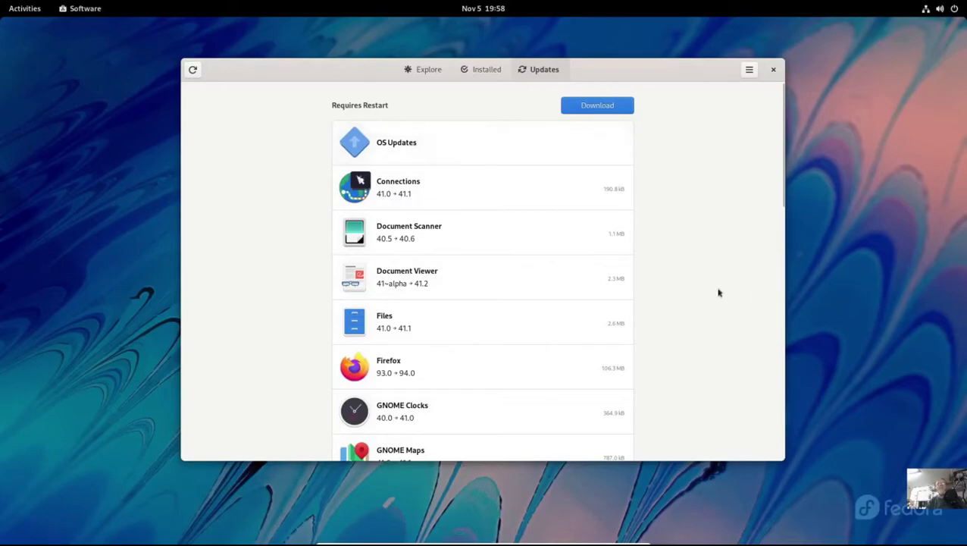
scroll(679, 268, "down", 2)
scroll(679, 268, "down", 10)
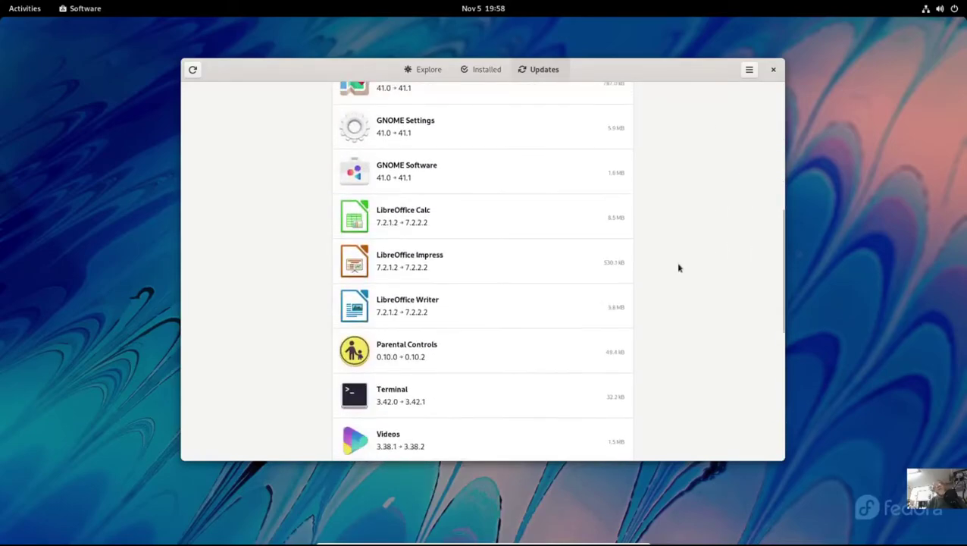
scroll(679, 268, "down", 6)
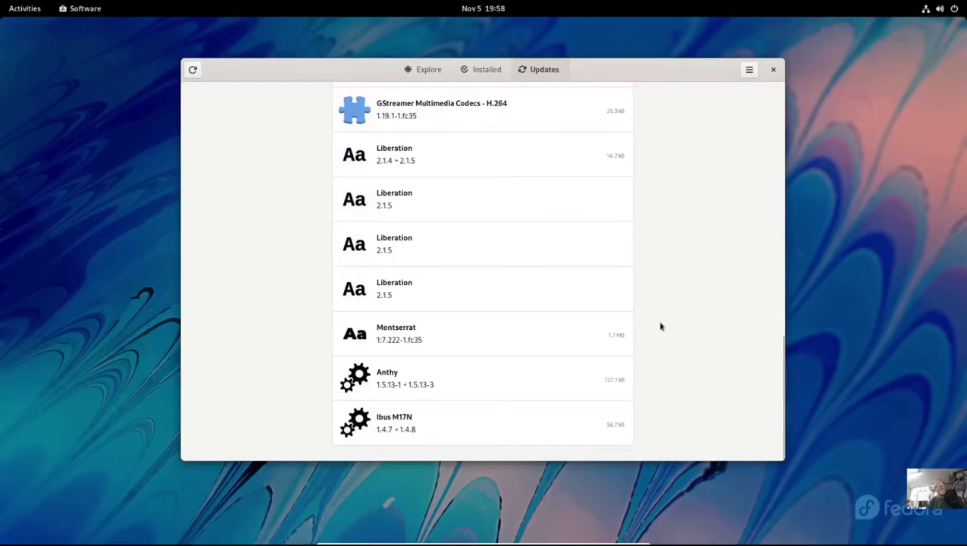
scroll(662, 326, "up", 6)
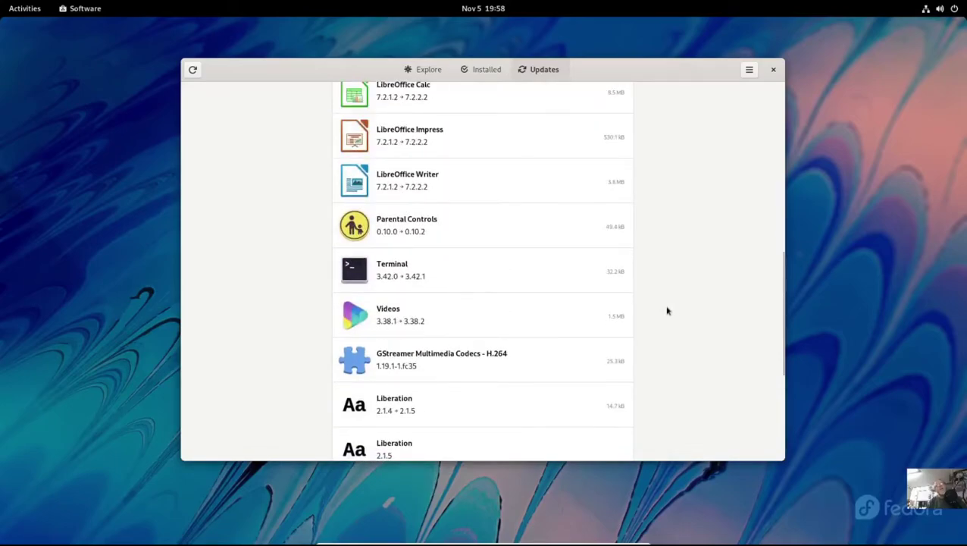
scroll(667, 311, "up", 9)
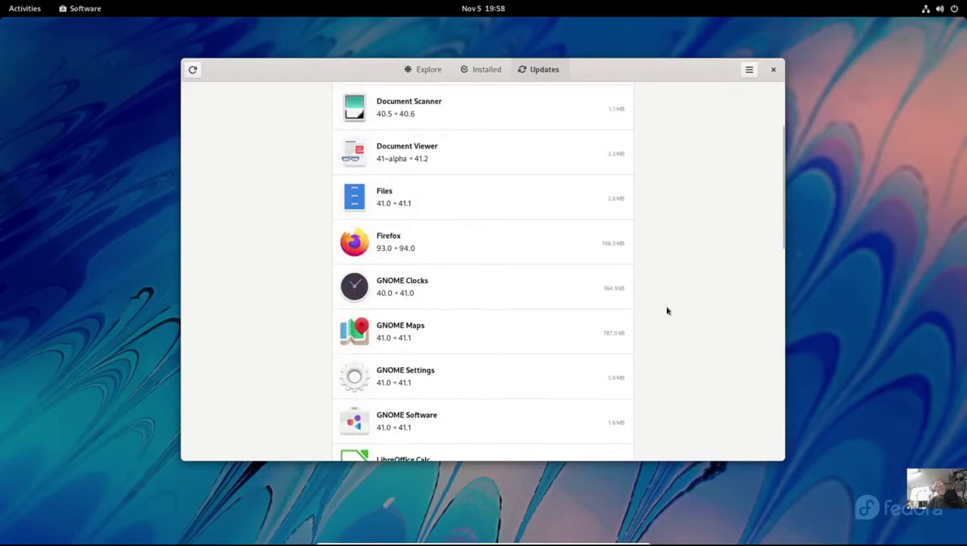
scroll(667, 310, "up", 3)
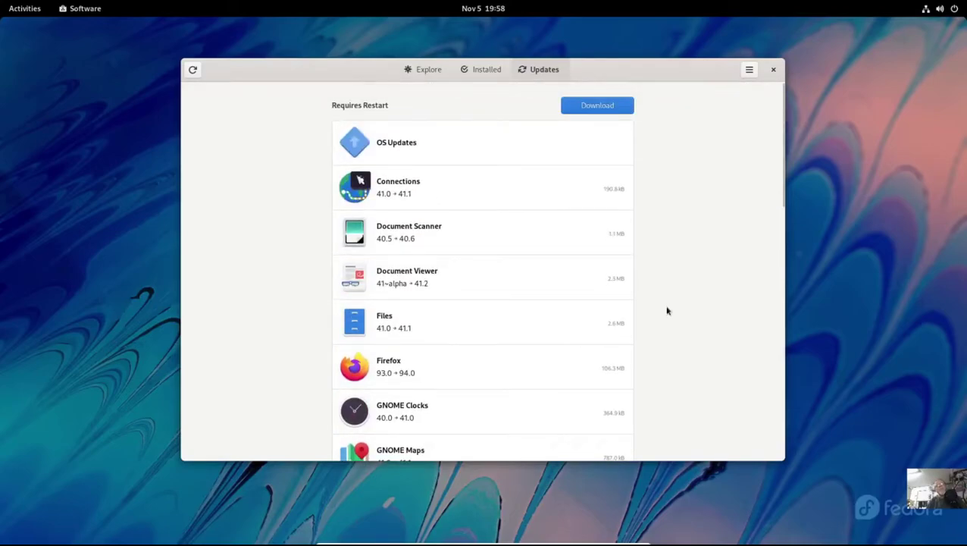
Step: Look through the package list of the OS Updates entry, close it and start downloading the updates that require a restart
left_click(394, 145)
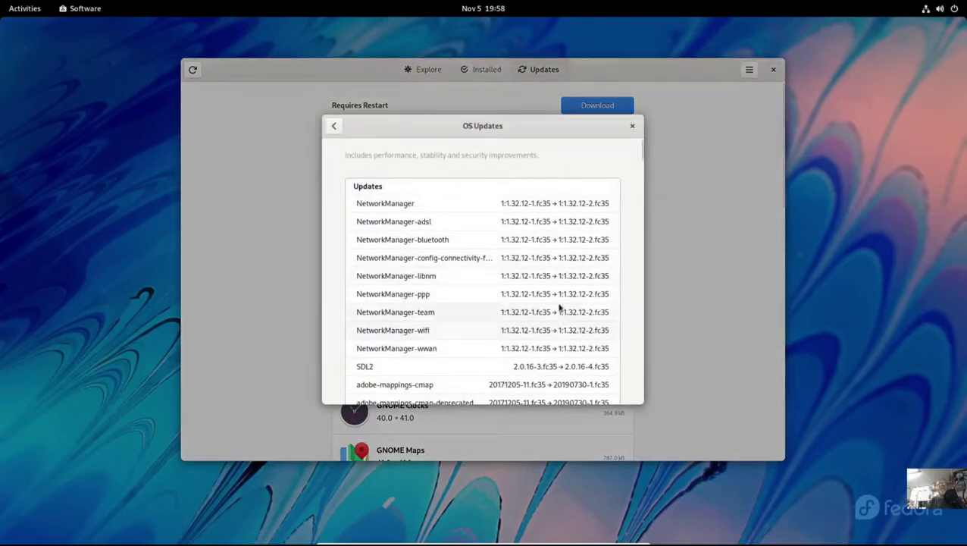
scroll(547, 299, "down", 3)
scroll(547, 299, "down", 20)
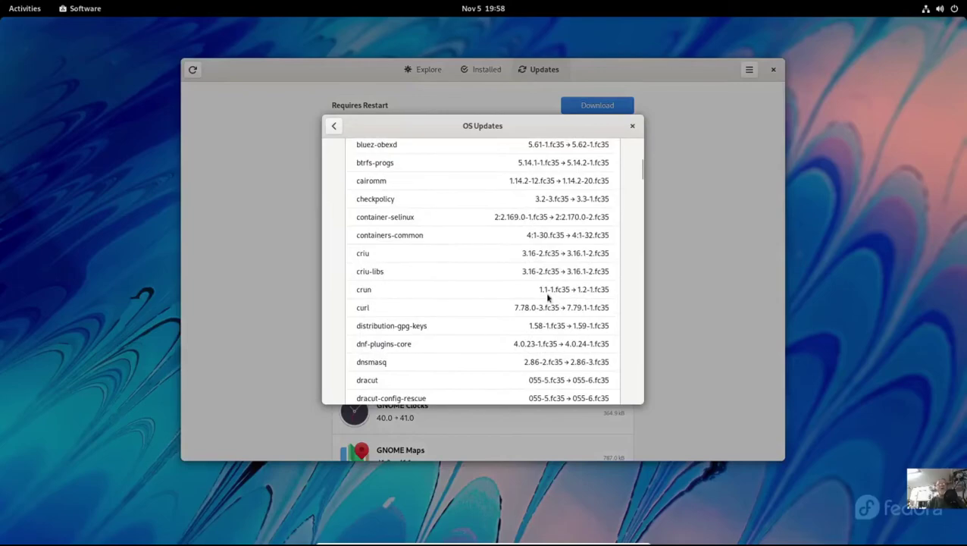
scroll(547, 298, "down", 20)
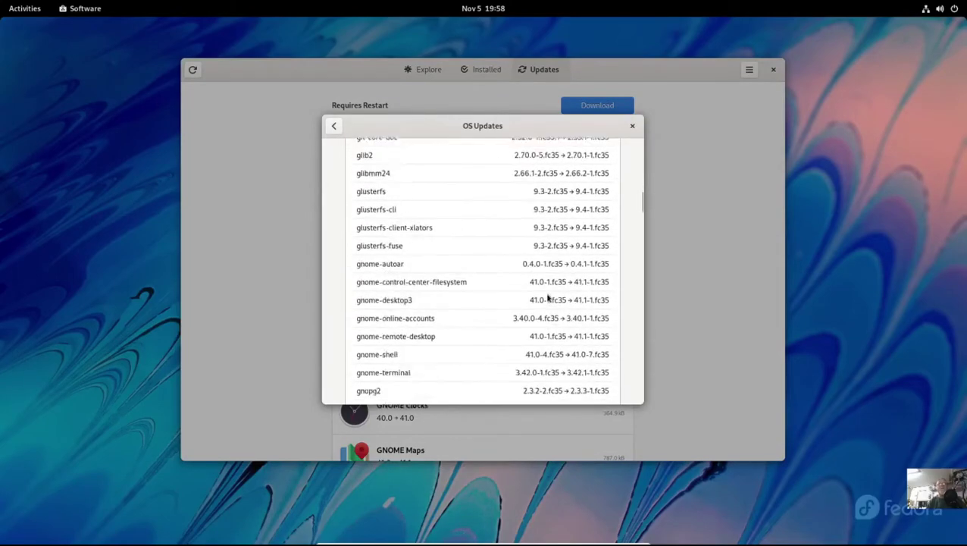
scroll(547, 297, "down", 20)
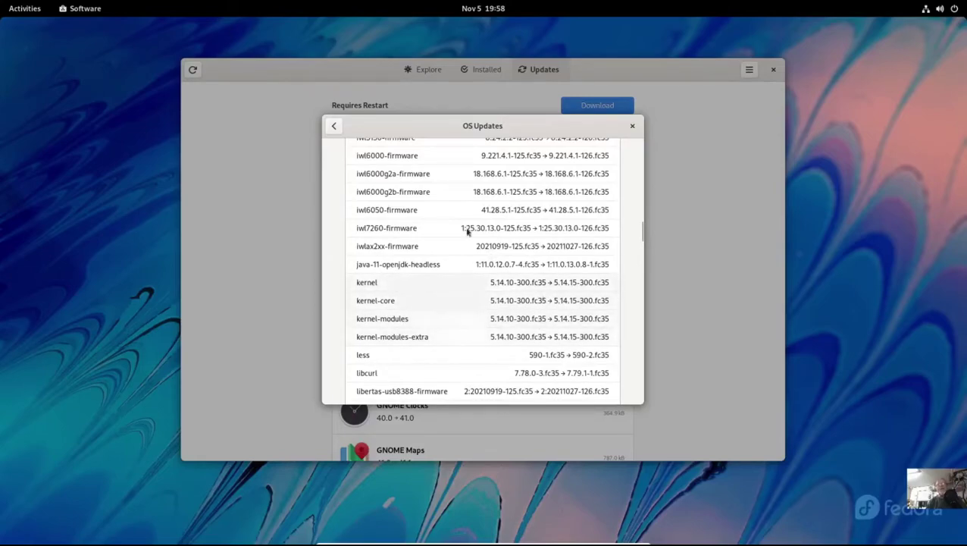
left_click(632, 126)
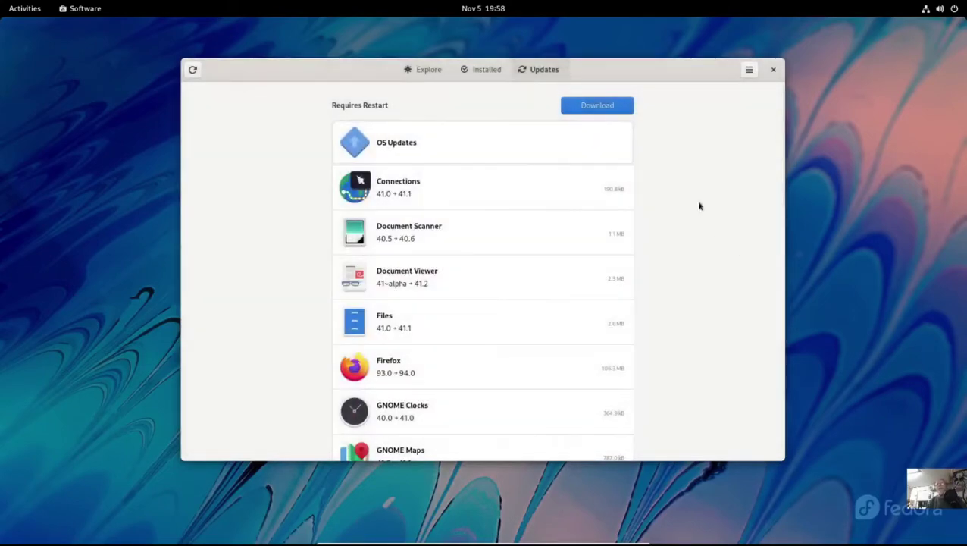
left_click(604, 109)
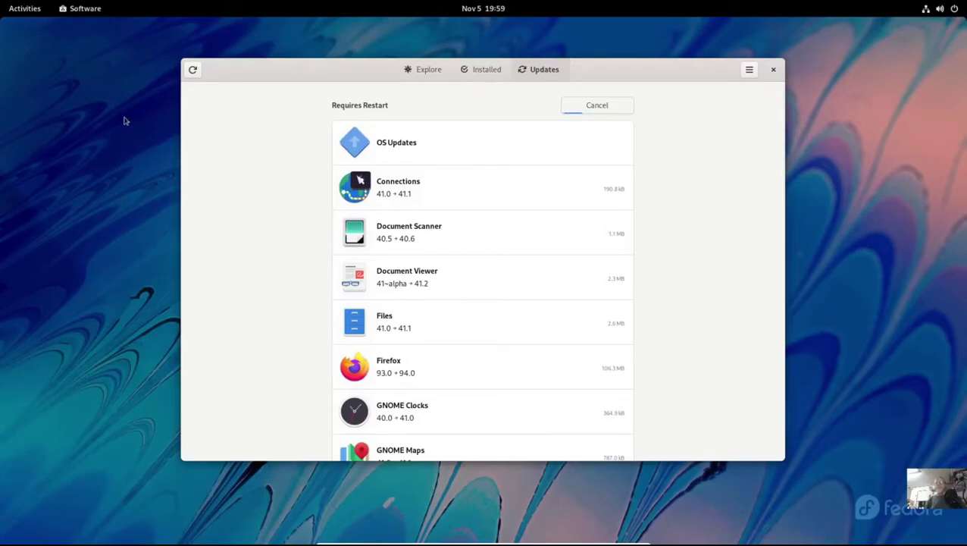
Step: Launch System Monitor, maximize its window and narrow the Process Name column
left_click(21, 13)
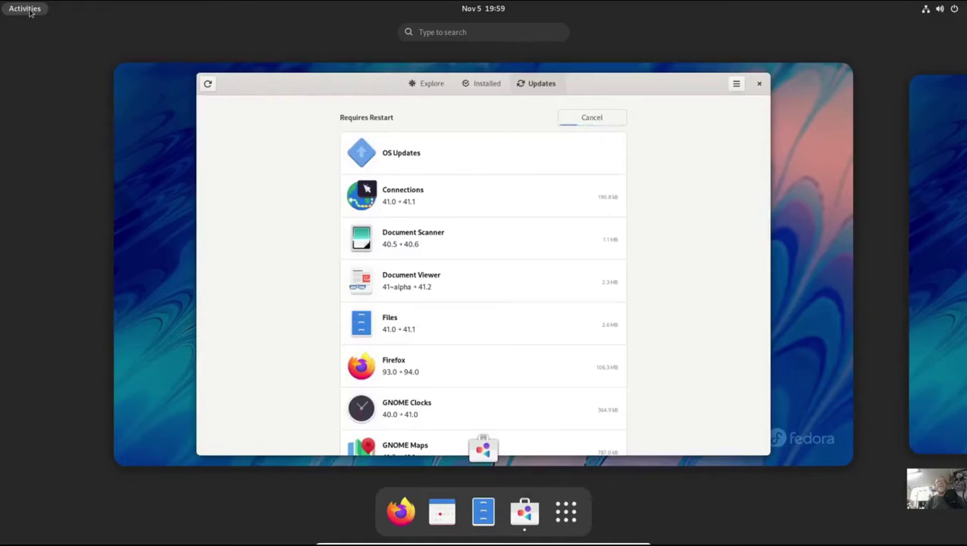
left_click(569, 515)
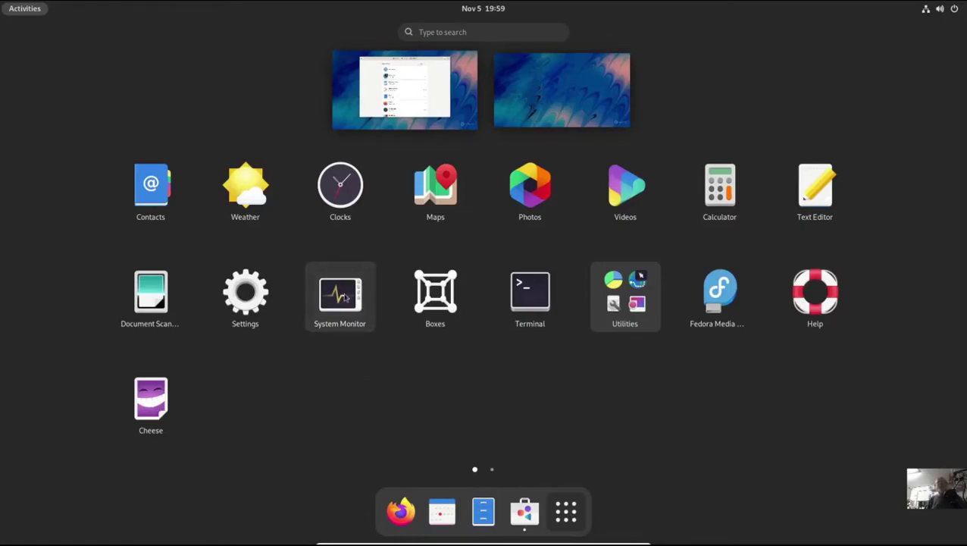
key("super")
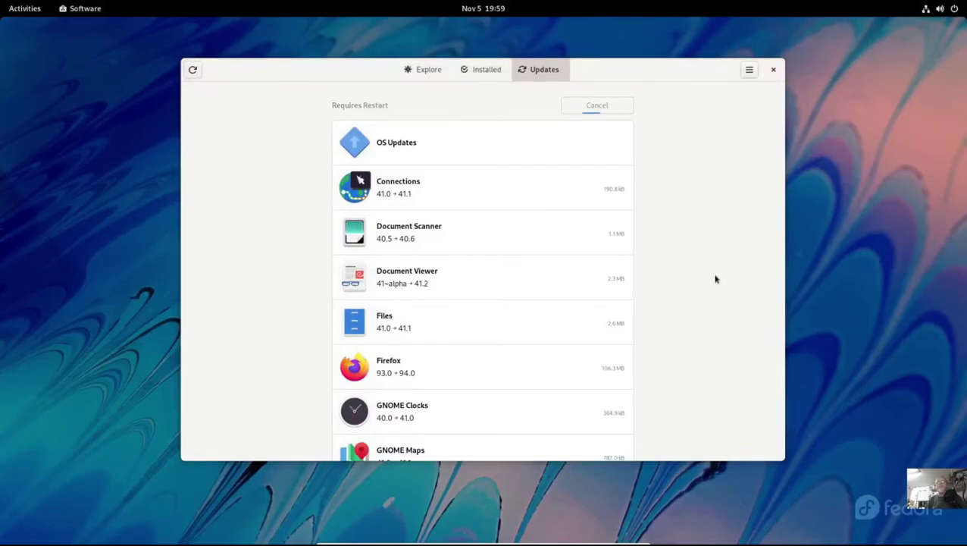
left_click(317, 28)
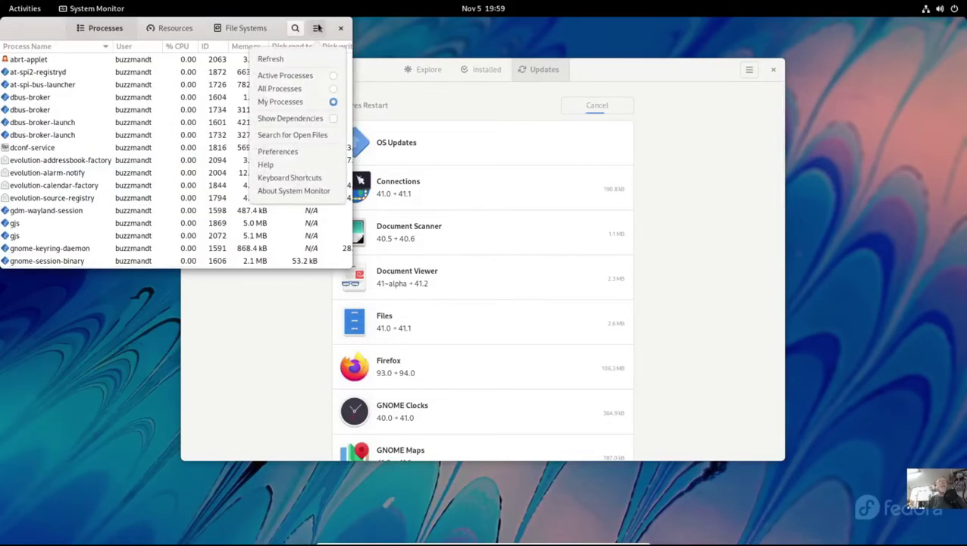
left_click(25, 32)
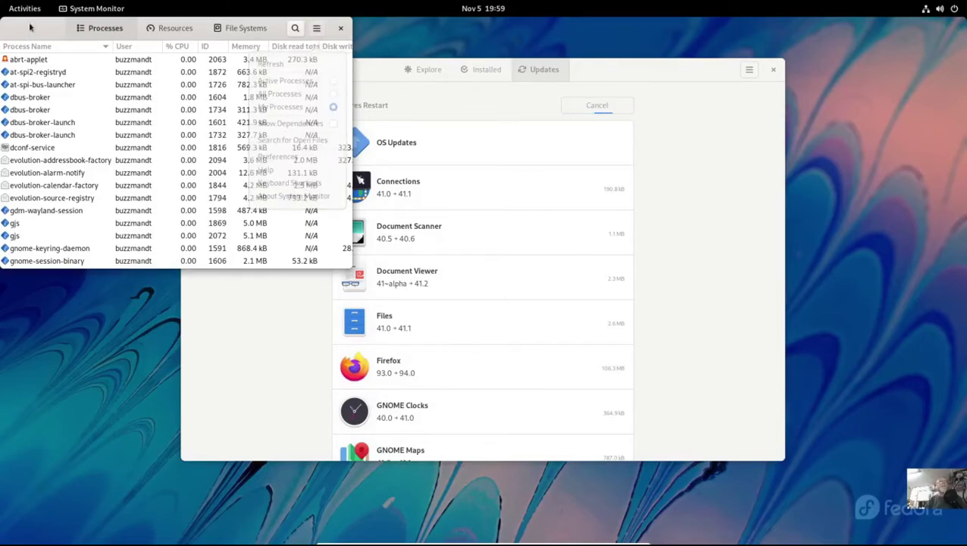
double_click(47, 35)
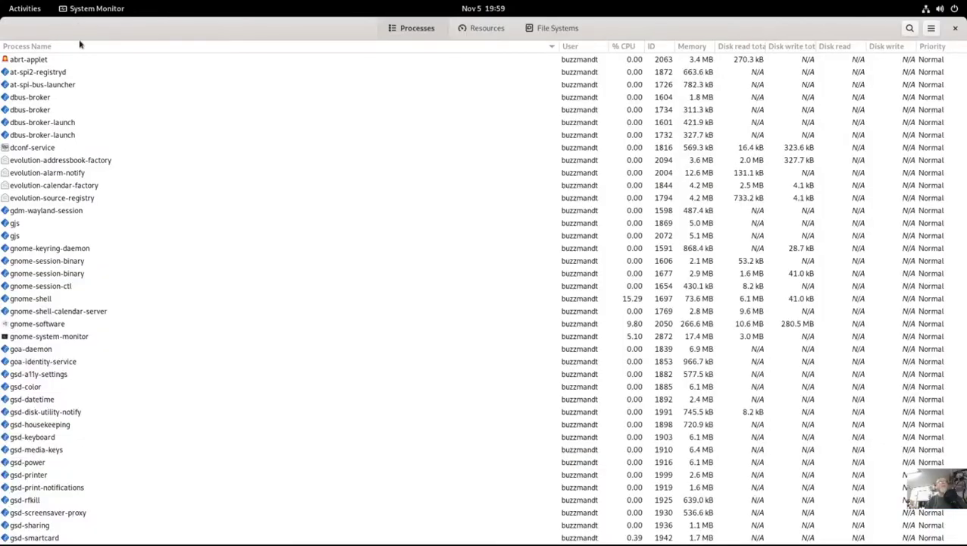
left_click(33, 16)
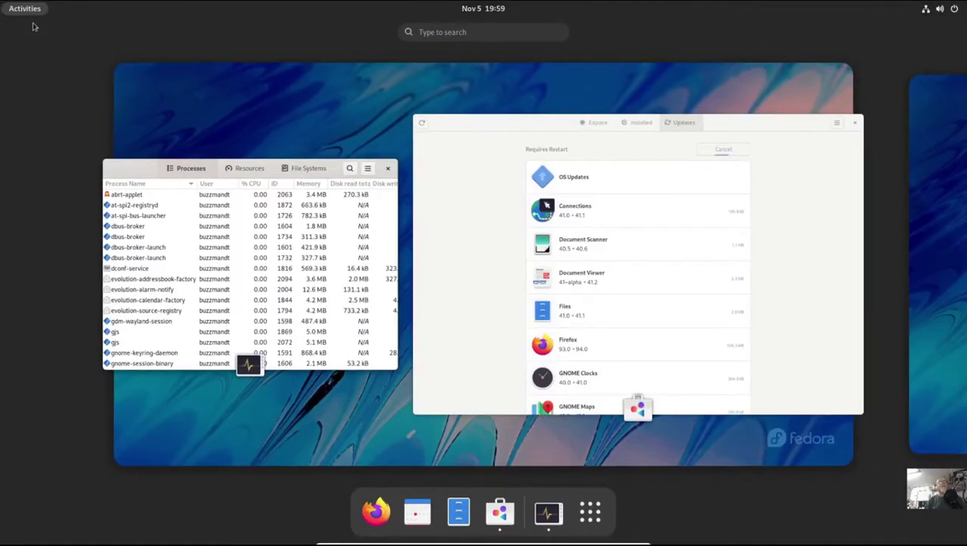
left_click(237, 196)
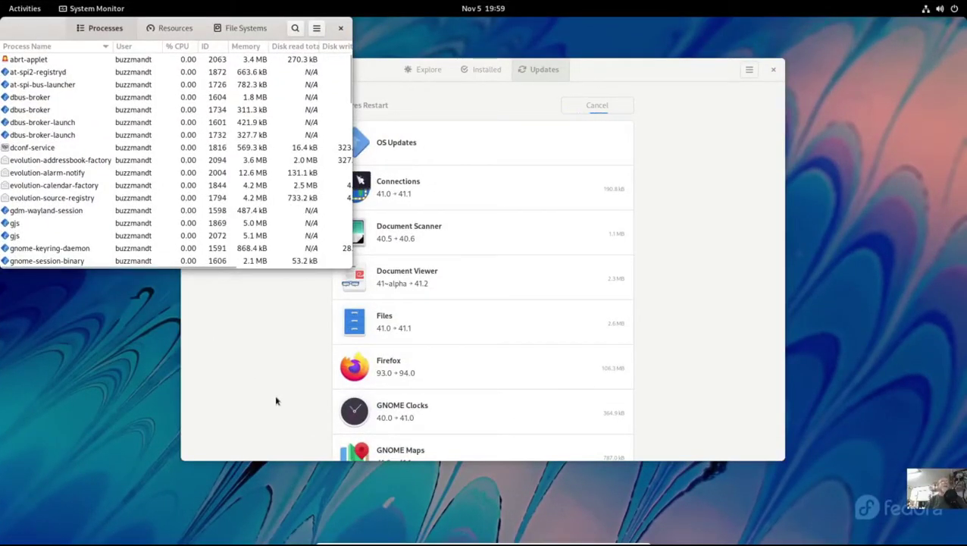
key("super+Up")
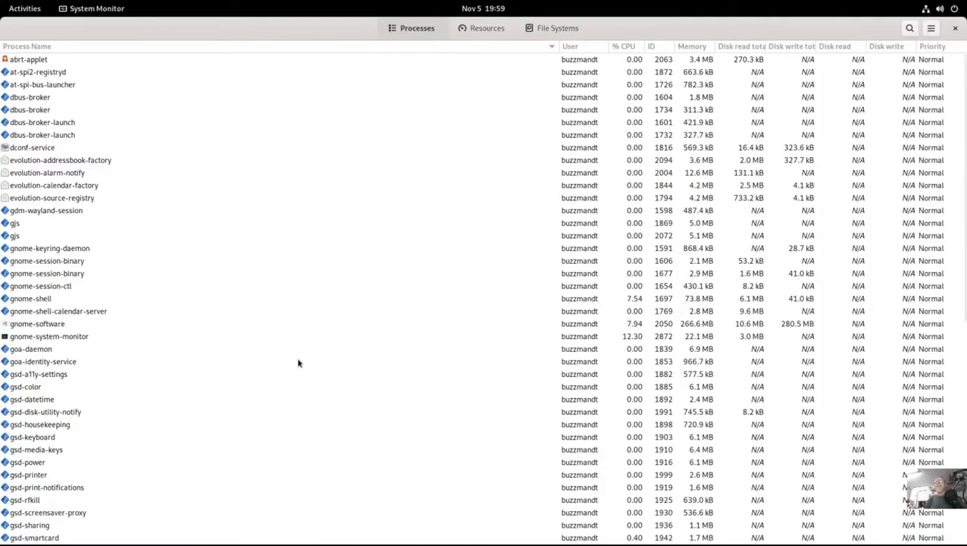
left_click_drag(557, 48, 421, 53)
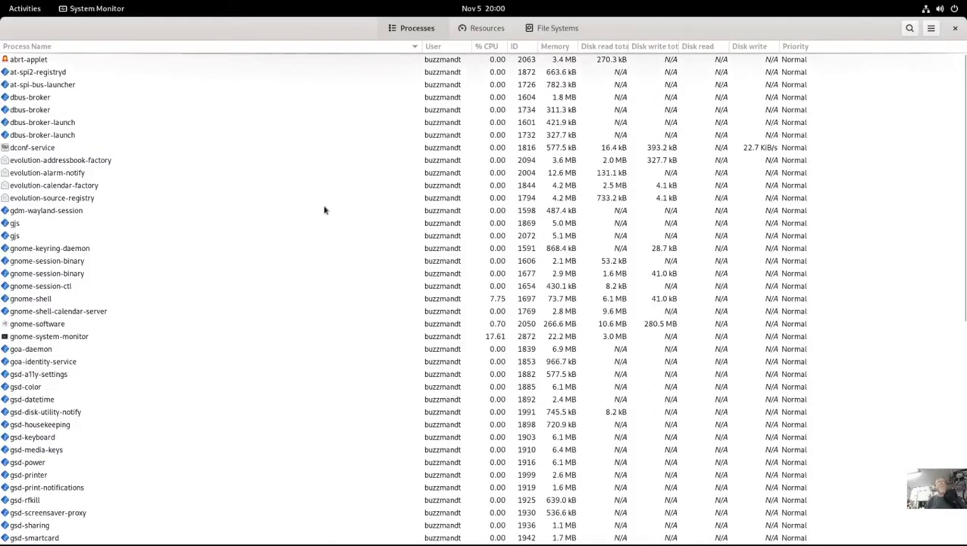
Step: Review the processes sorted by CPU usage and by memory usage, and close System Monitor
left_click(491, 49)
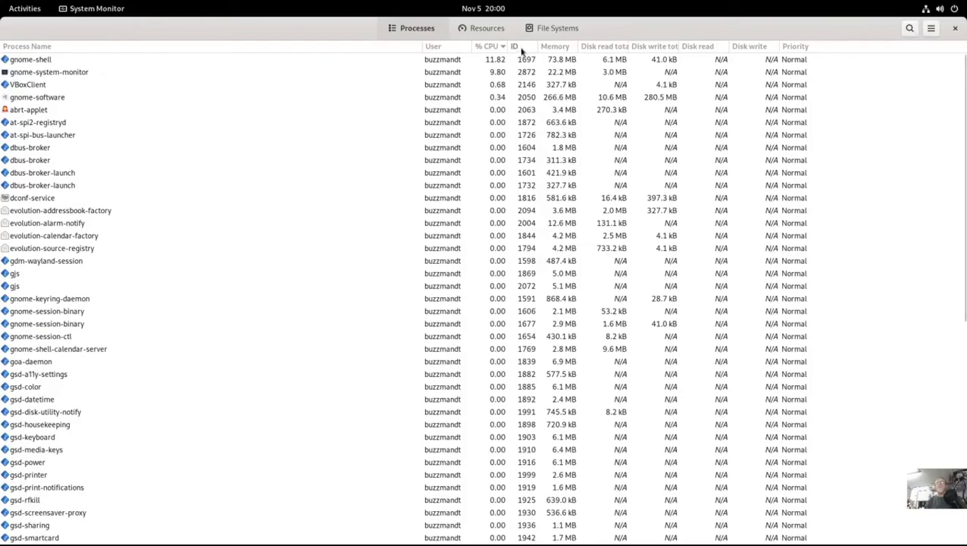
left_click(554, 47)
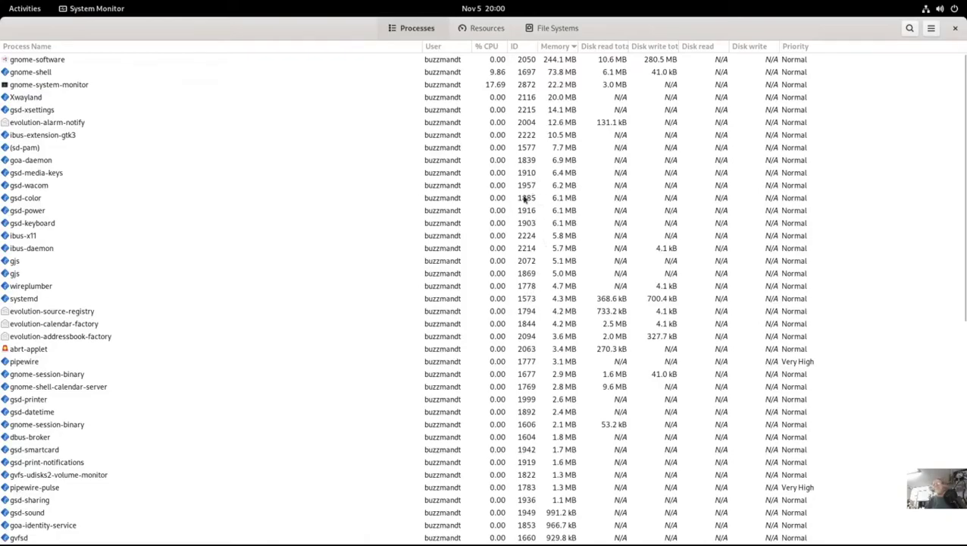
left_click(955, 28)
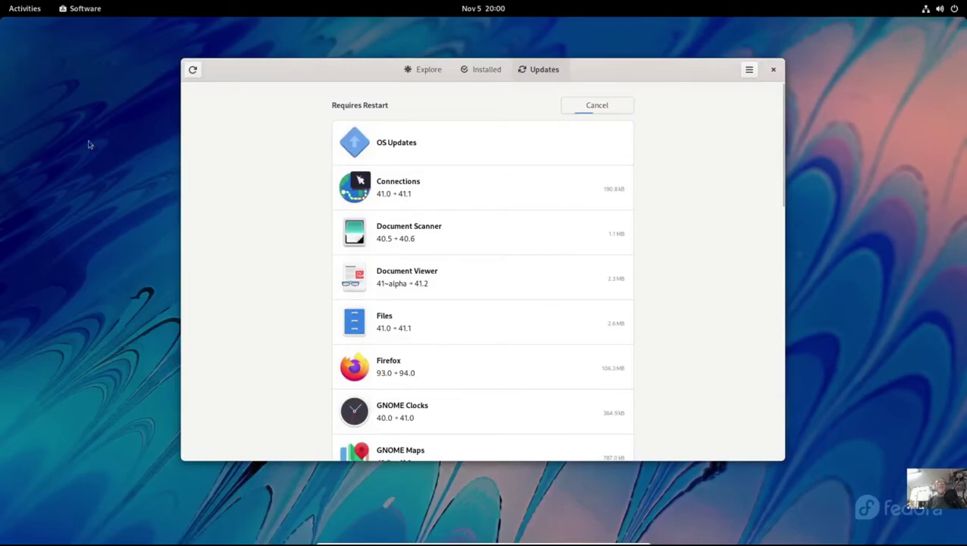
Step: Open Maps, search for "mount rushmore" and show the Mount Rushmore Way result in Lexington on the map
left_click(23, 11)
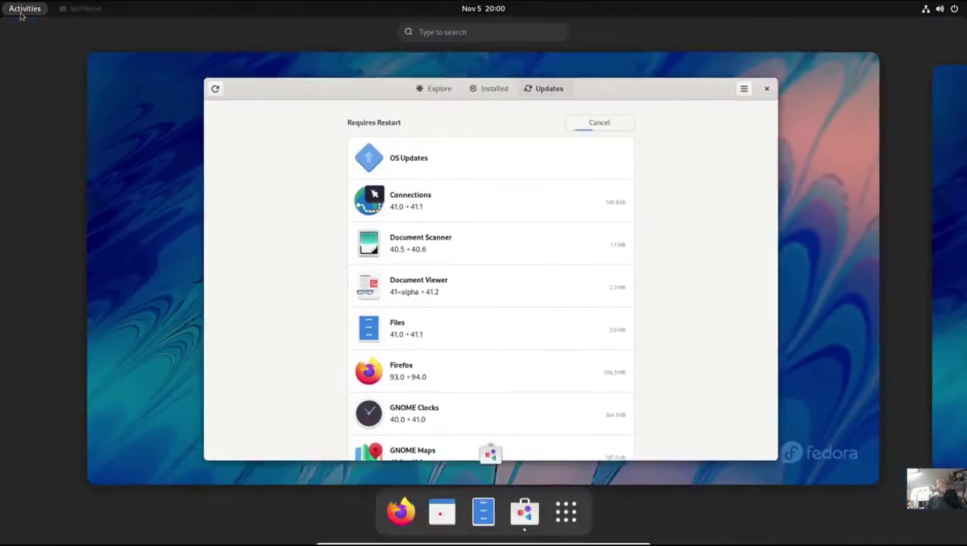
left_click(565, 513)
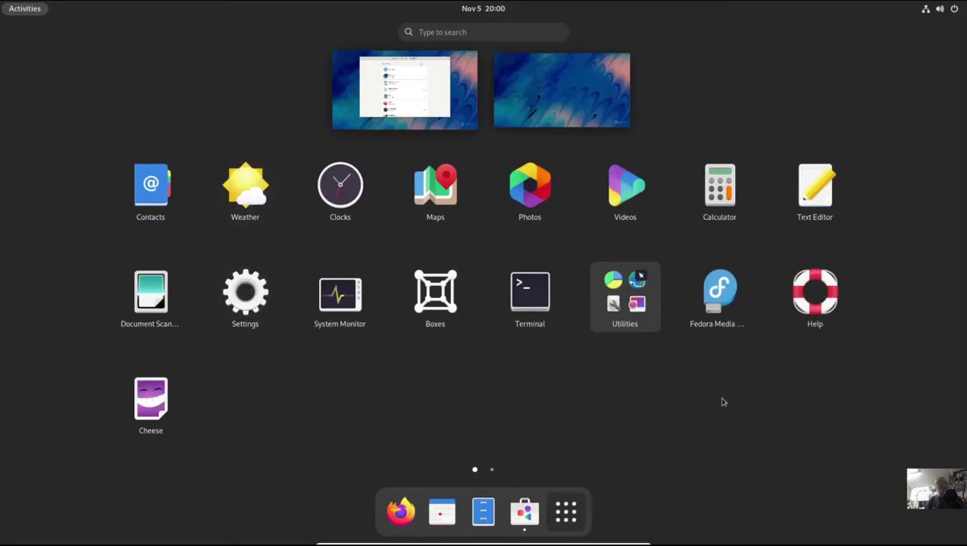
left_click(439, 194)
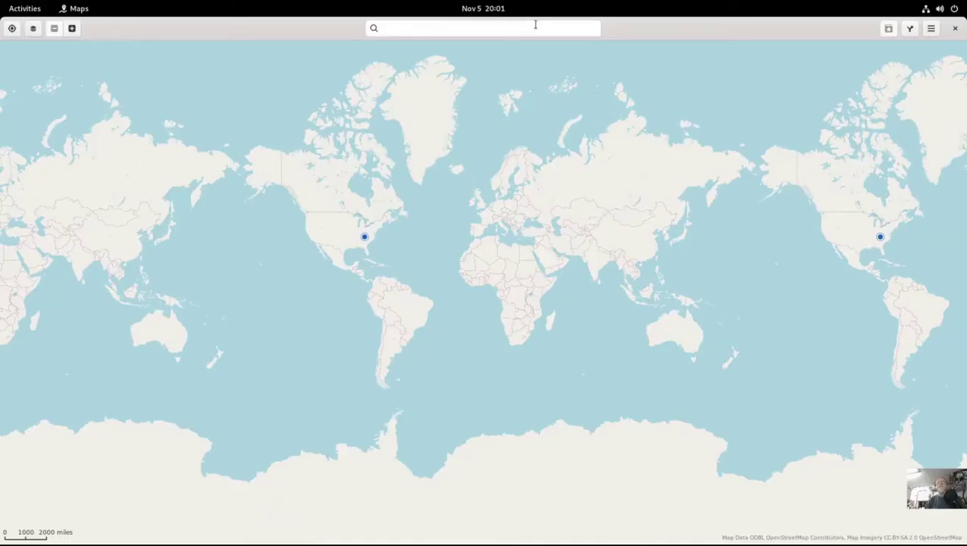
left_click(472, 28)
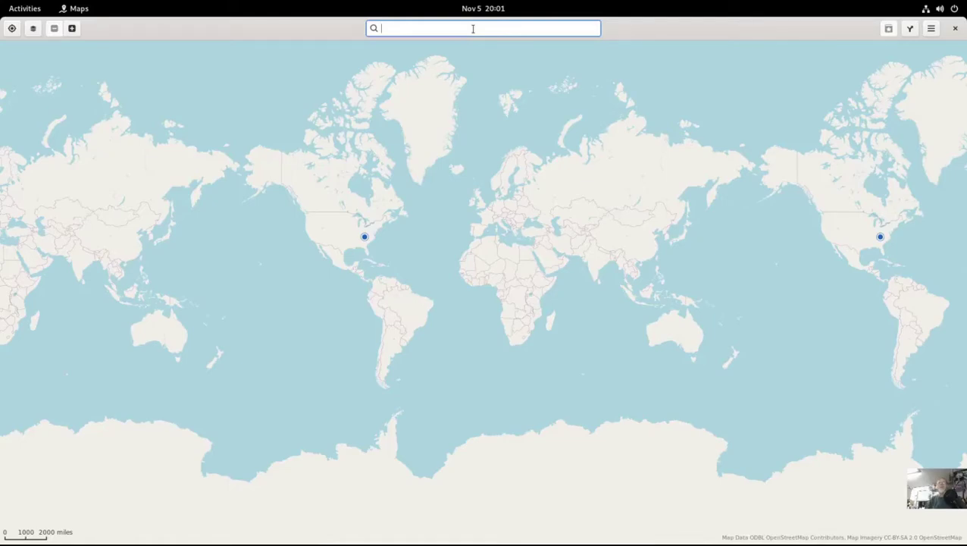
type("mount rus")
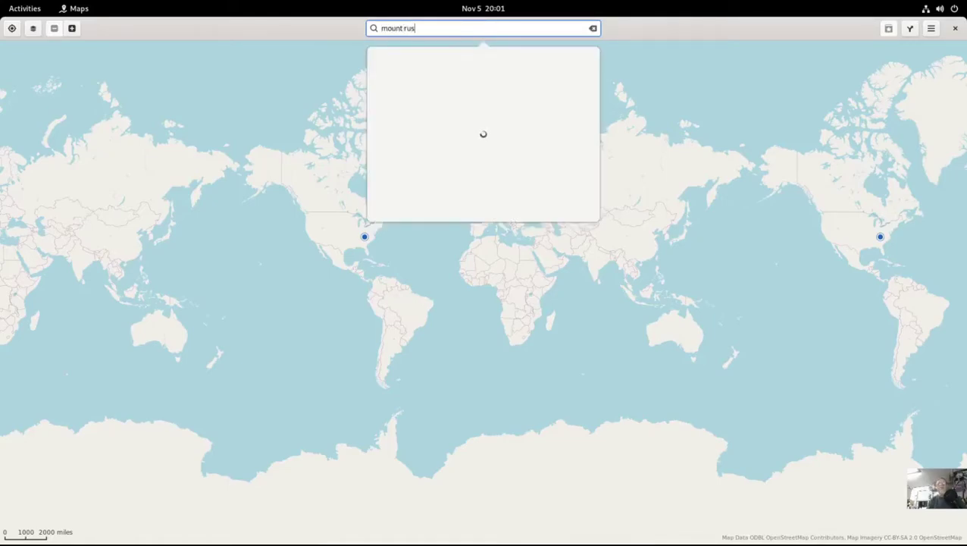
type("hmore")
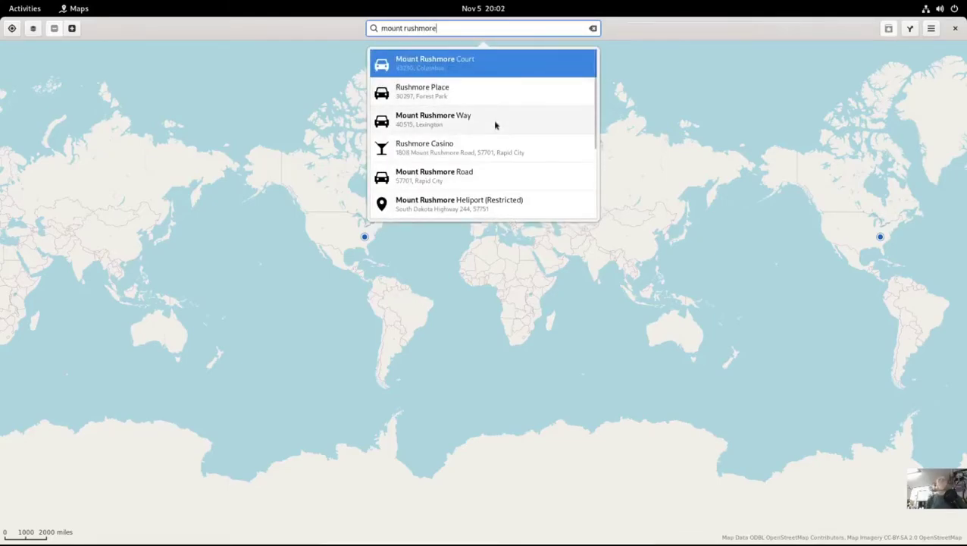
left_click(495, 123)
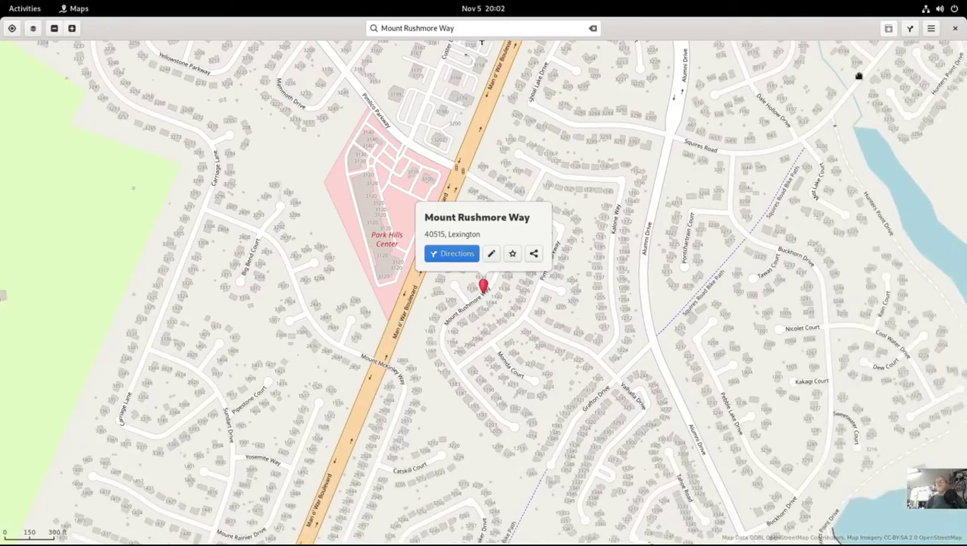
Step: View the About information of Maps, dismiss it and close the application
left_click(930, 30)
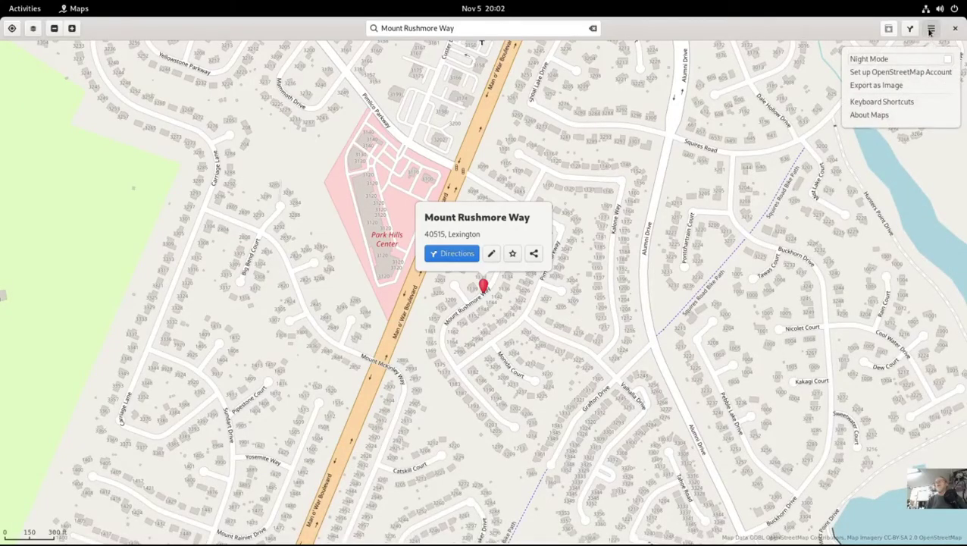
left_click(870, 116)
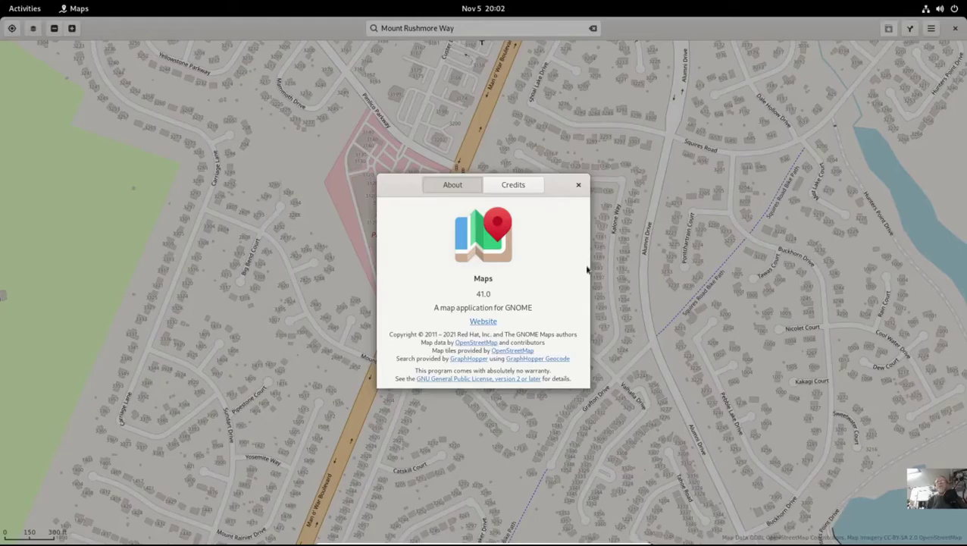
left_click(578, 184)
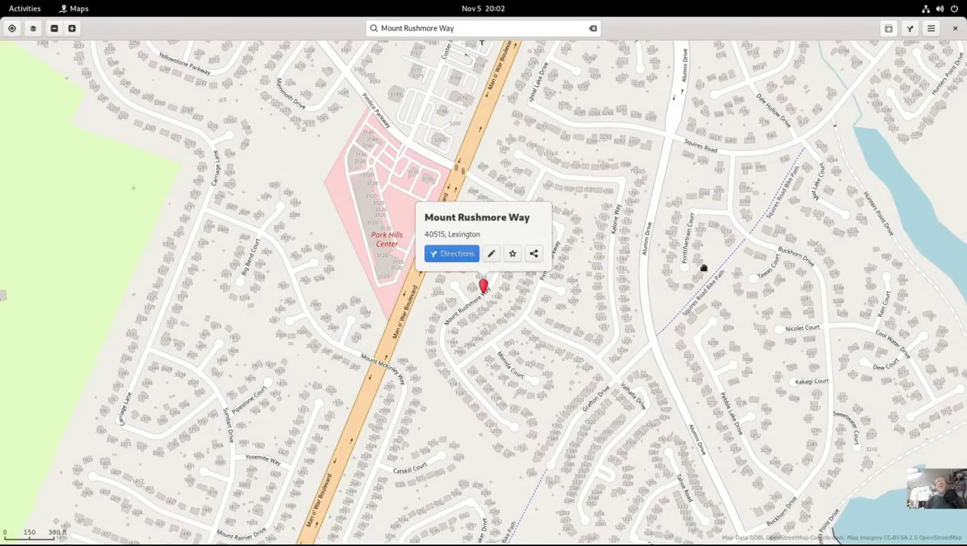
left_click(954, 28)
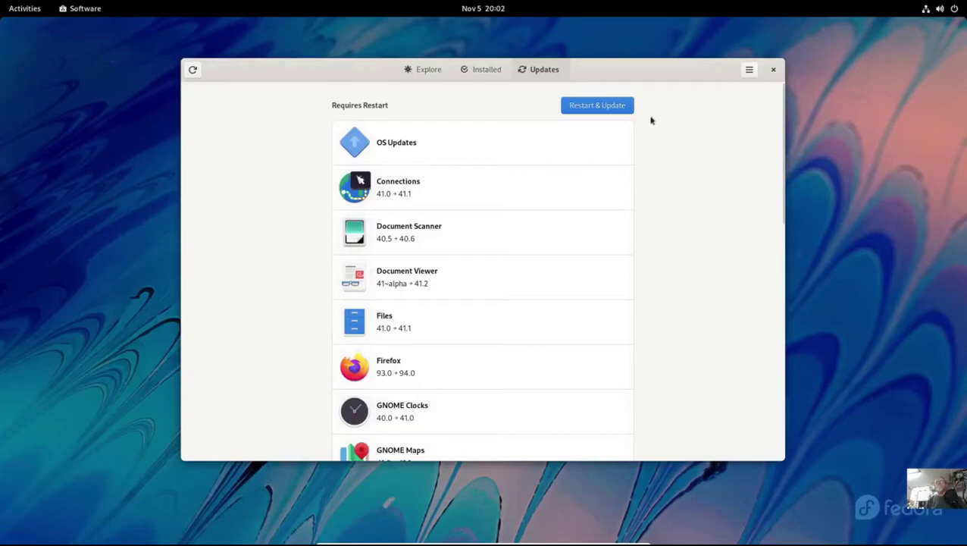
Step: Restart the system to install the downloaded updates and dismiss the virtual machine's mouse pointer integration messages
left_click(606, 106)
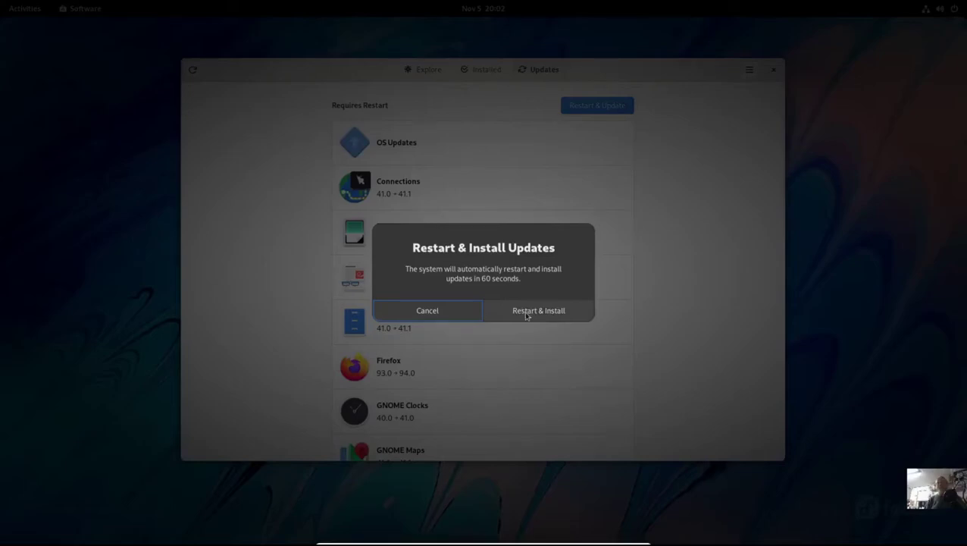
left_click(527, 312)
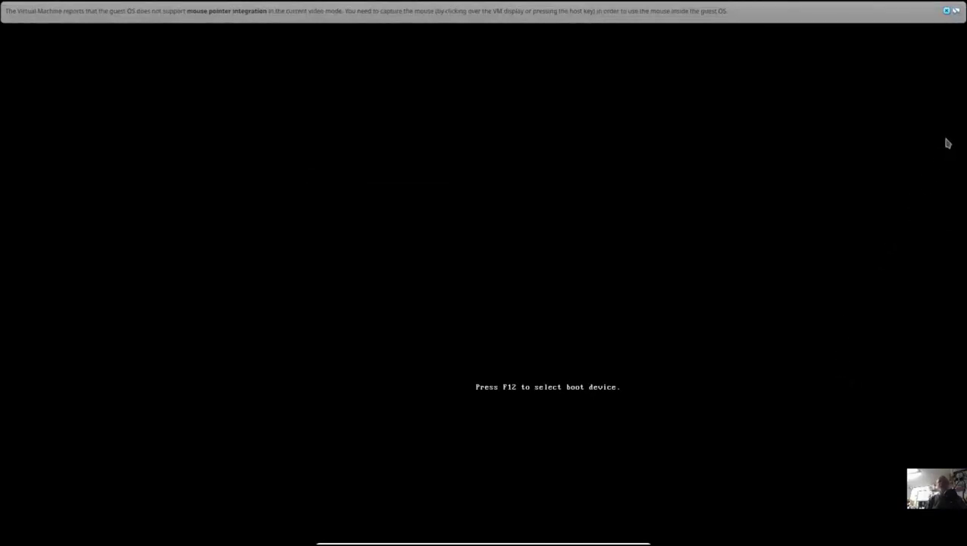
left_click(947, 11)
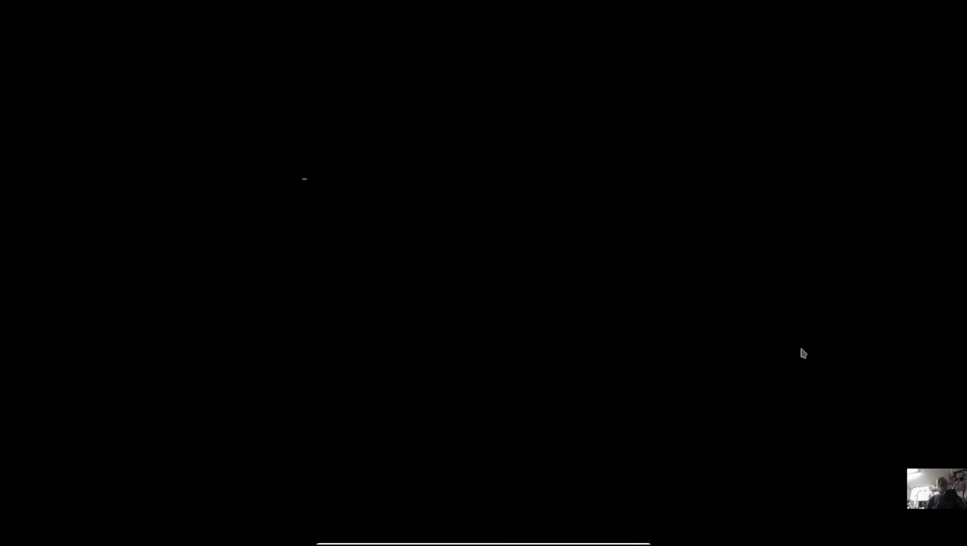
left_click(946, 11)
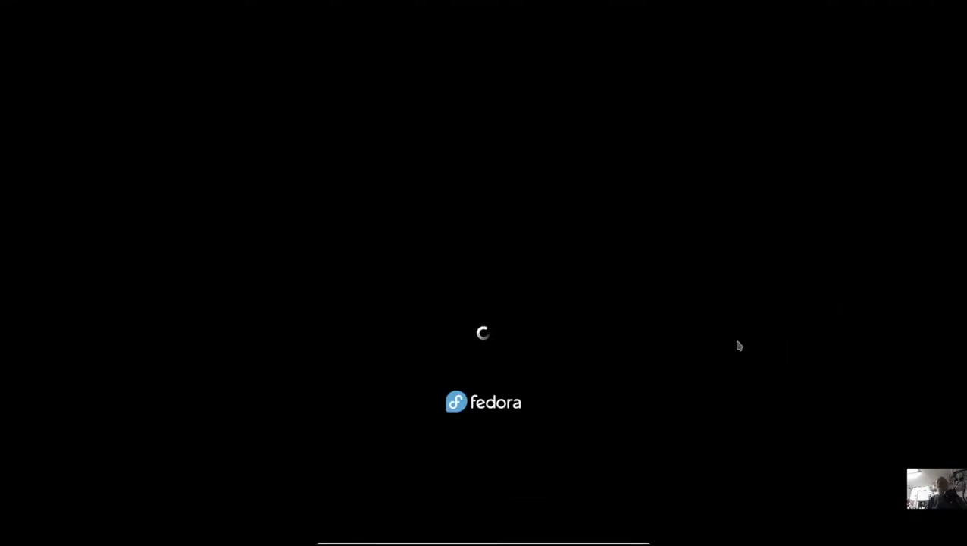
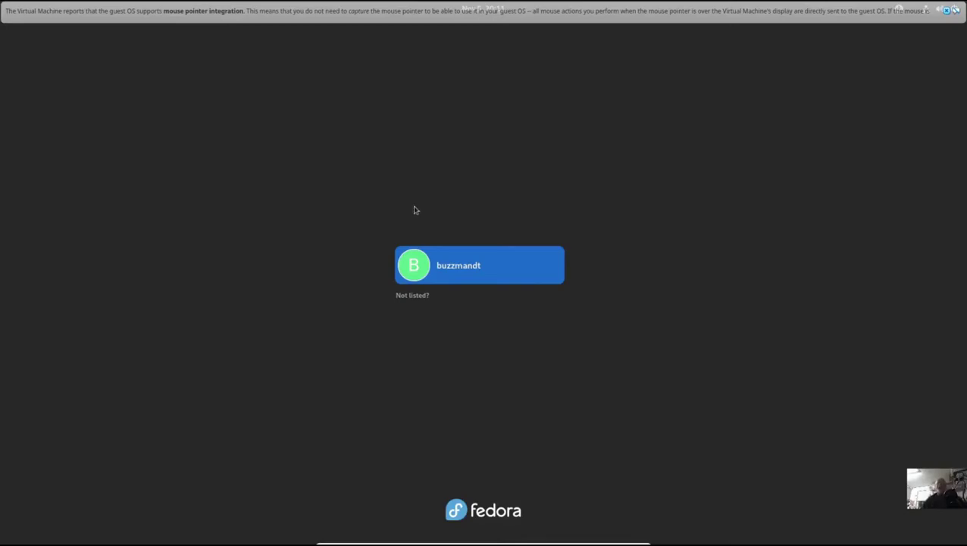
Step: Log in to the listed user account with the account password and dismiss the mouse pointer integration message
left_click(418, 269)
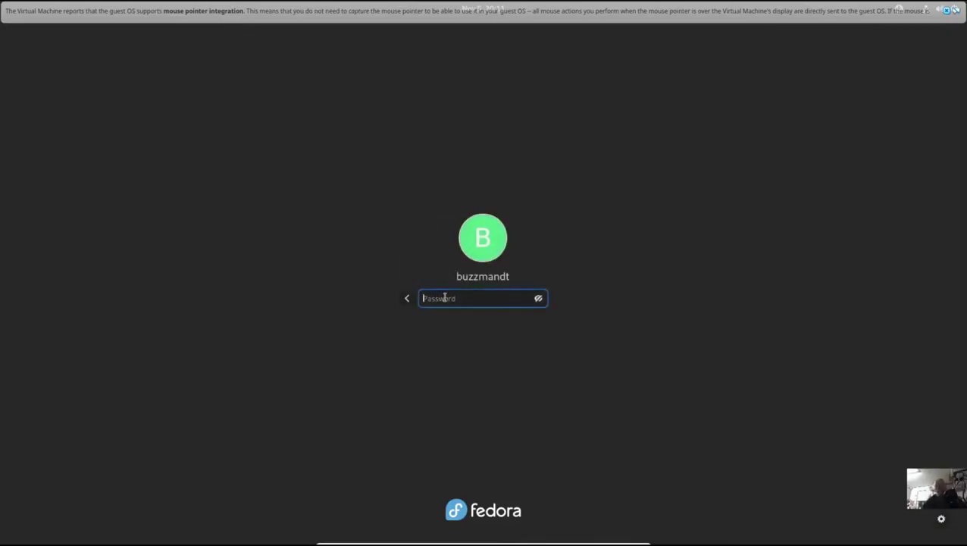
type("******")
key("Return")
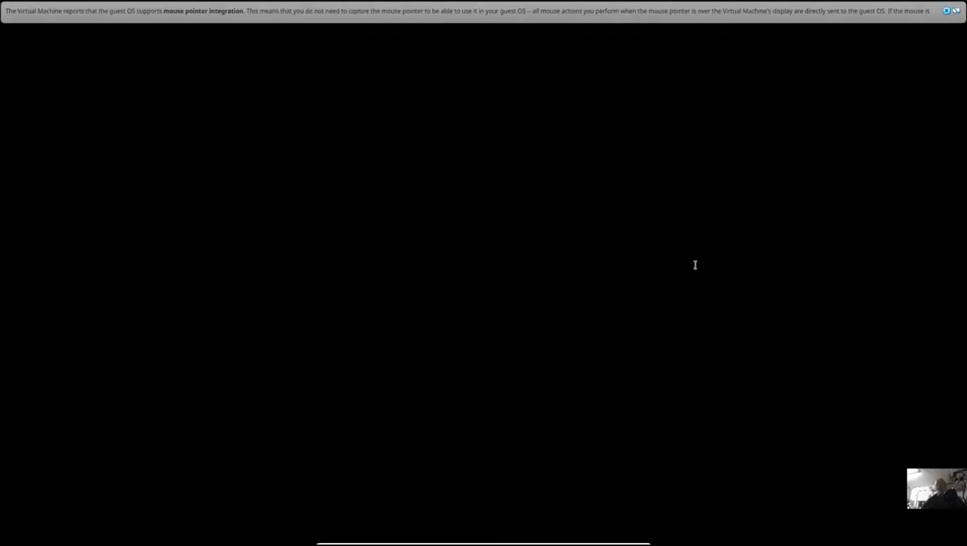
left_click(947, 10)
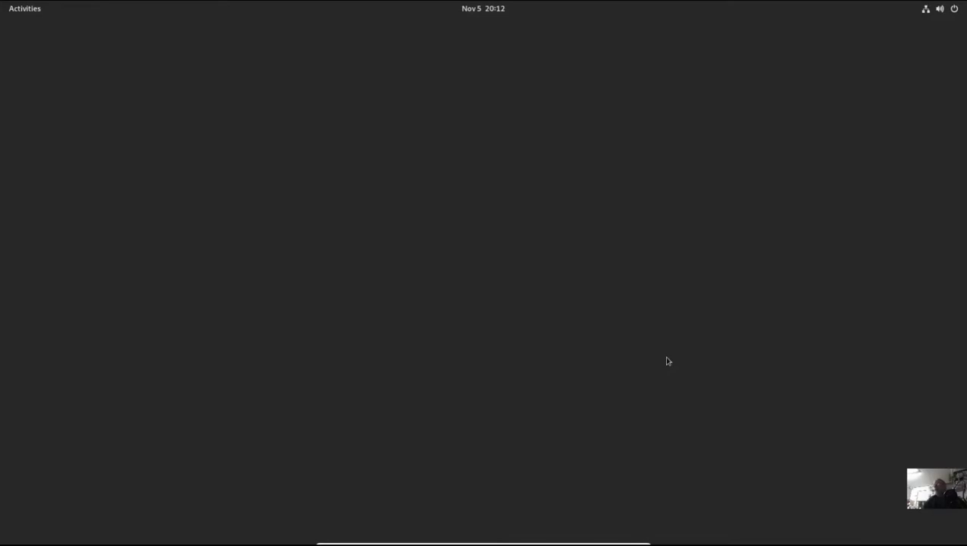
Step: Look through both pages of the Utilities folder among the installed applications and close the folder
key("super")
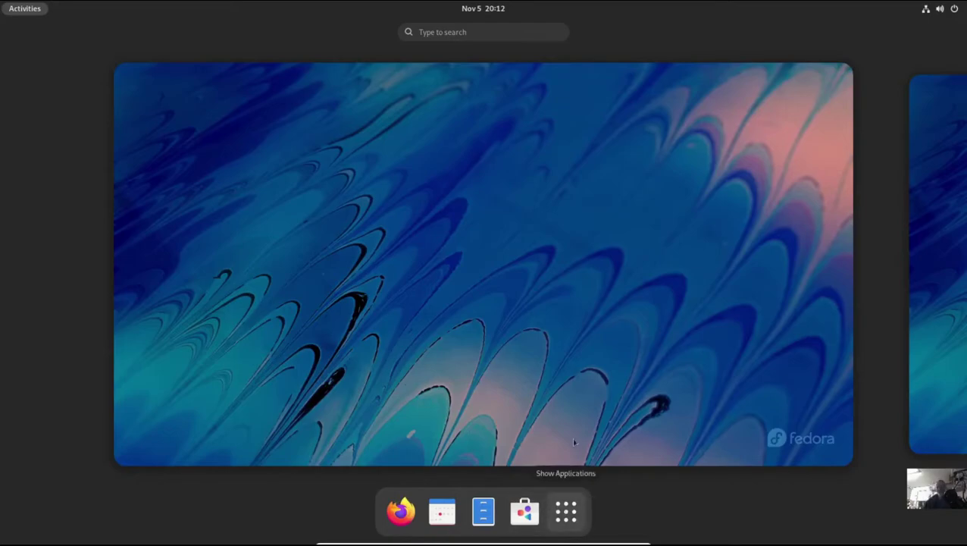
left_click(563, 510)
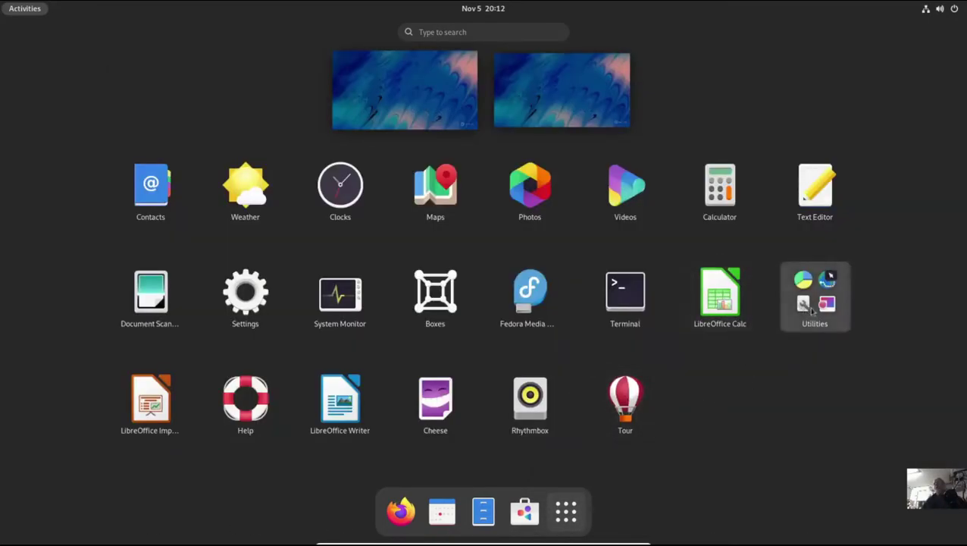
key("Return")
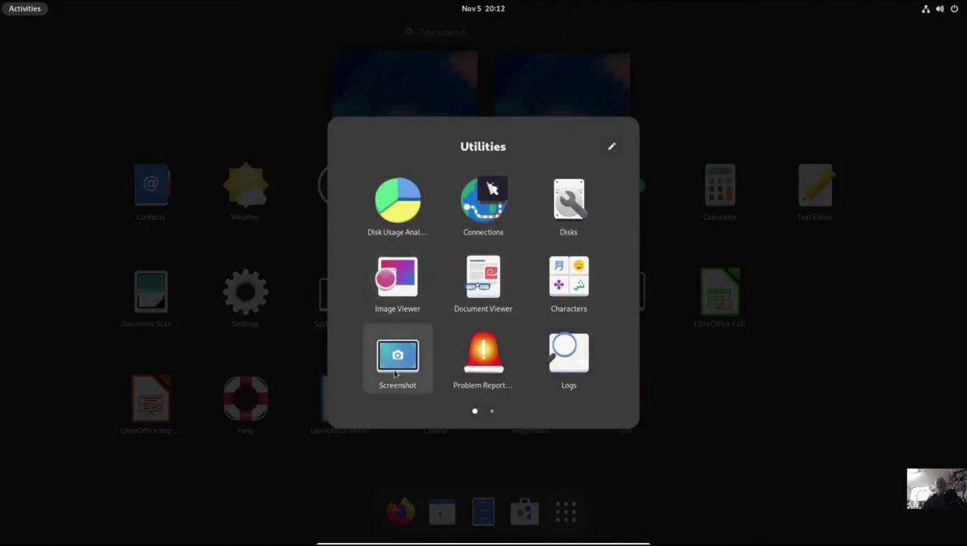
left_click(492, 411)
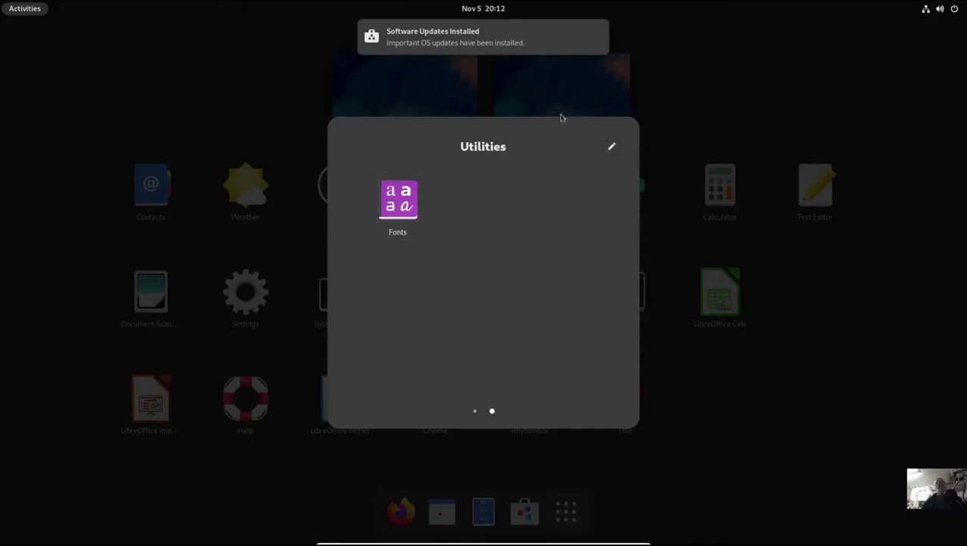
left_click(815, 418)
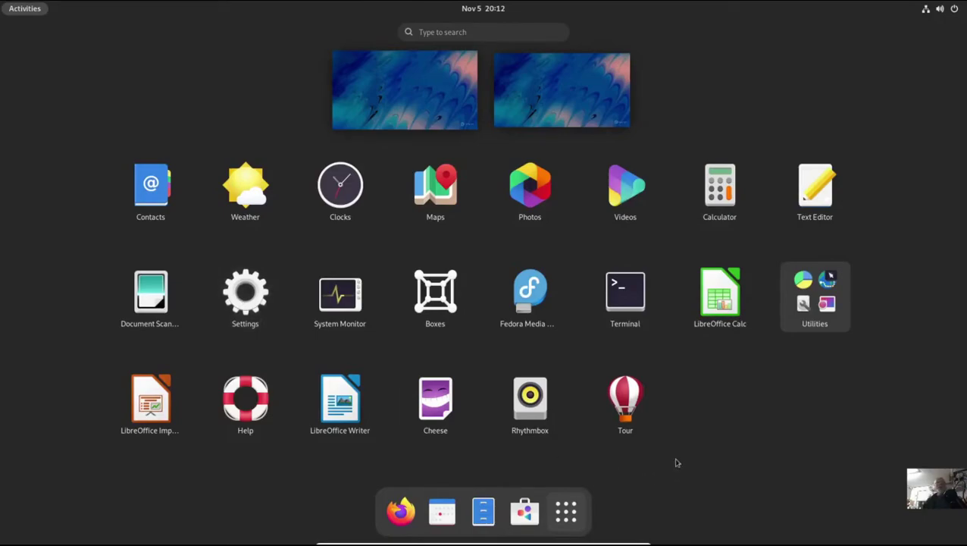
Step: Search the system for "gsconnect", open the GSConnect entry in Software and install it from the Fedora Linux (RPM) source
left_click(467, 31)
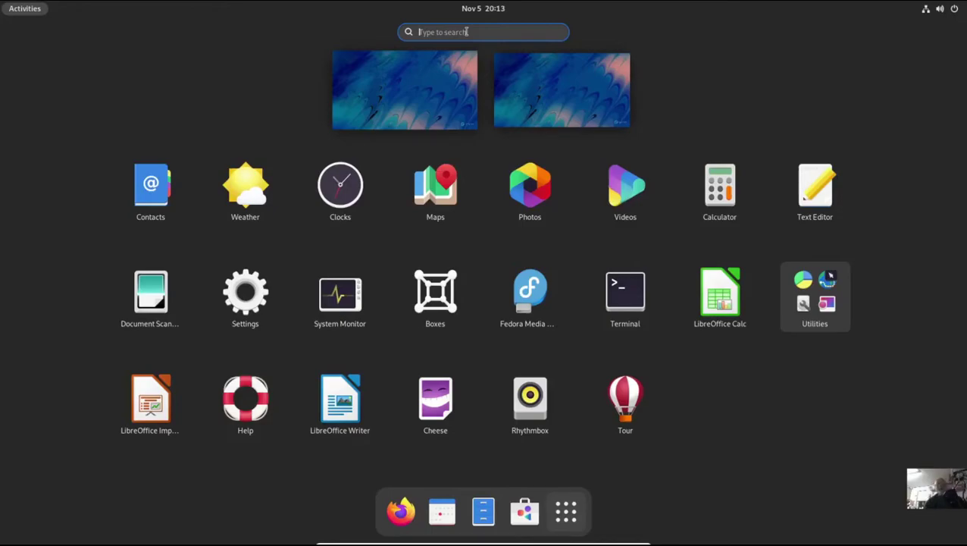
type("gs")
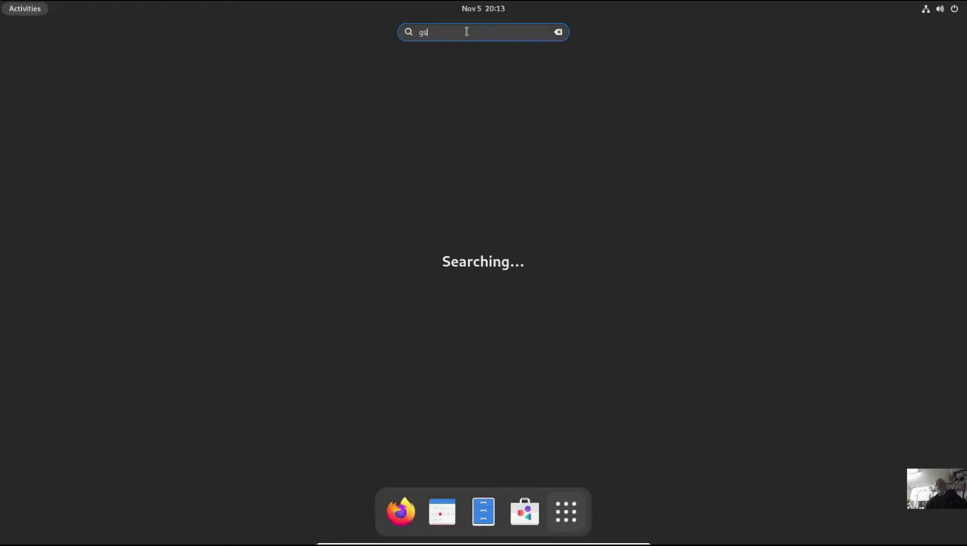
type("connect")
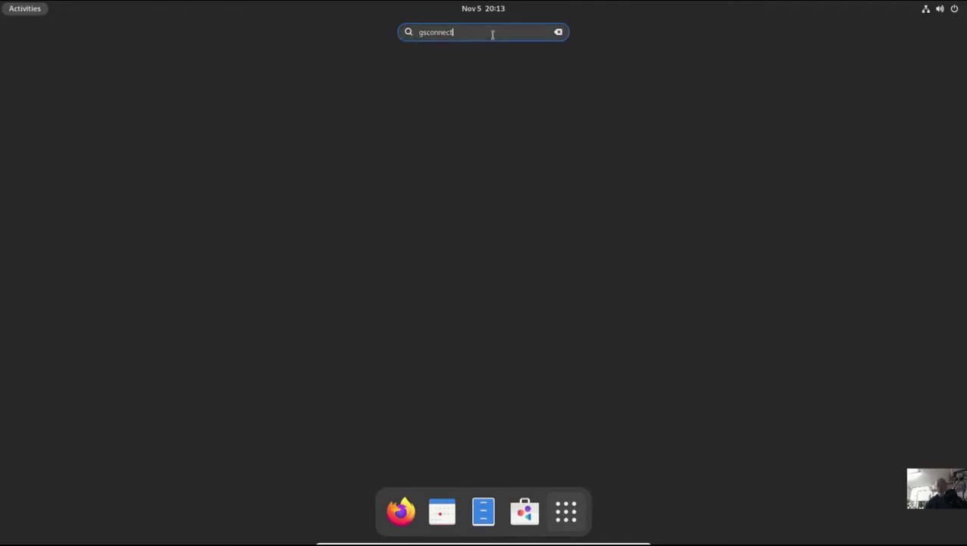
key("BackSpace")
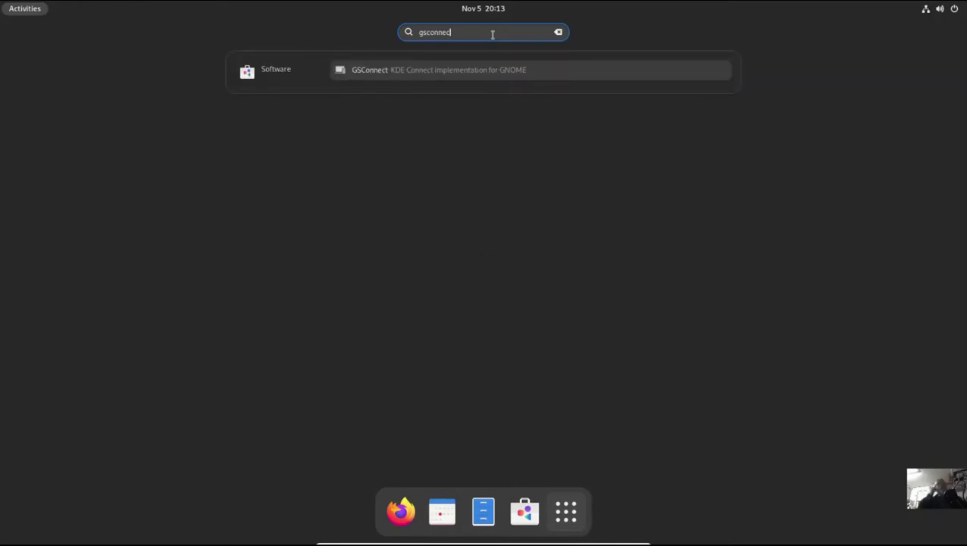
left_click(455, 71)
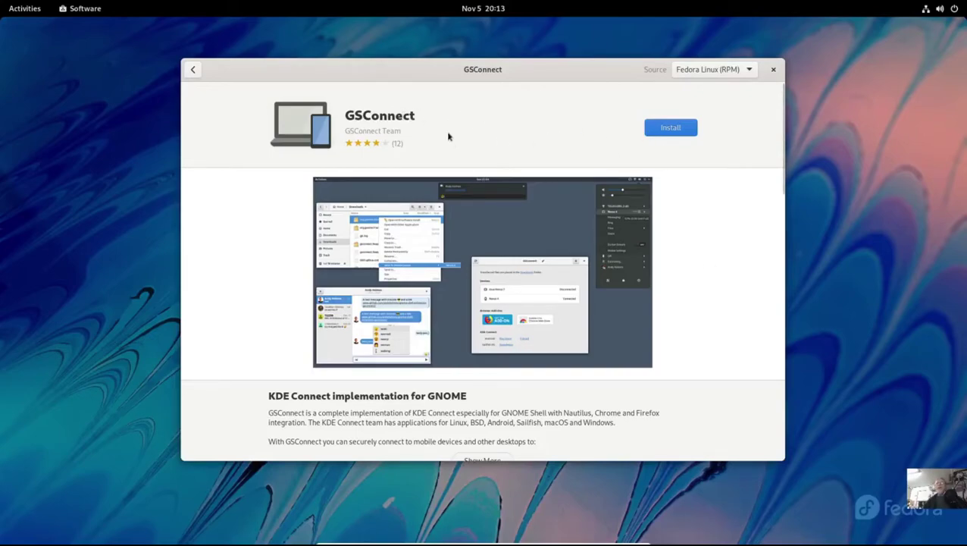
left_click(668, 131)
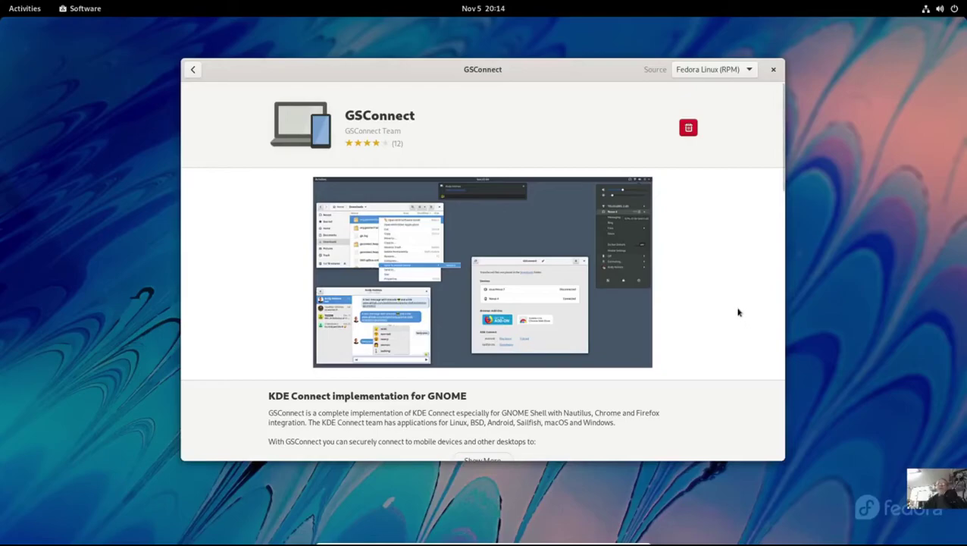
Step: Review the version details, project links and user reviews on the GSConnect page
scroll(723, 307, "down", 15)
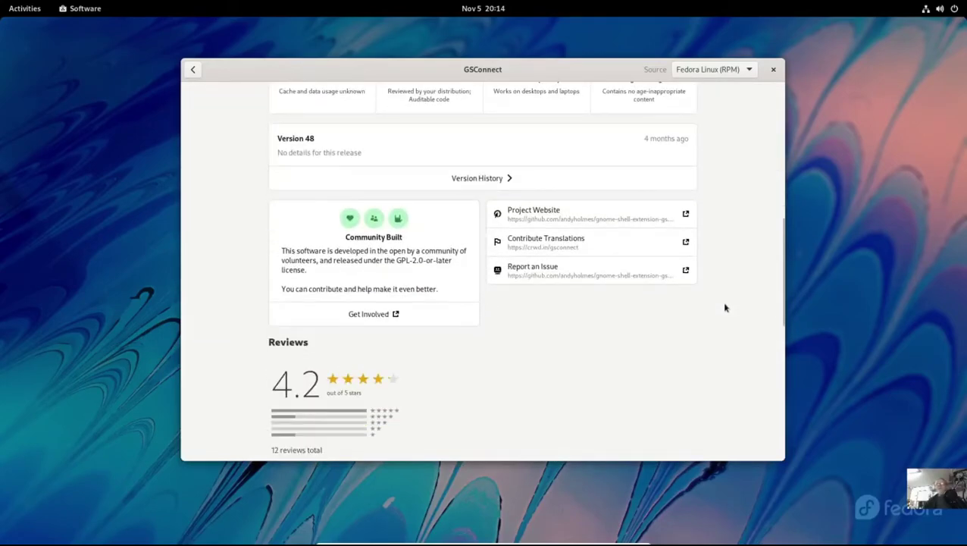
scroll(722, 308, "down", 3)
scroll(722, 308, "up", 15)
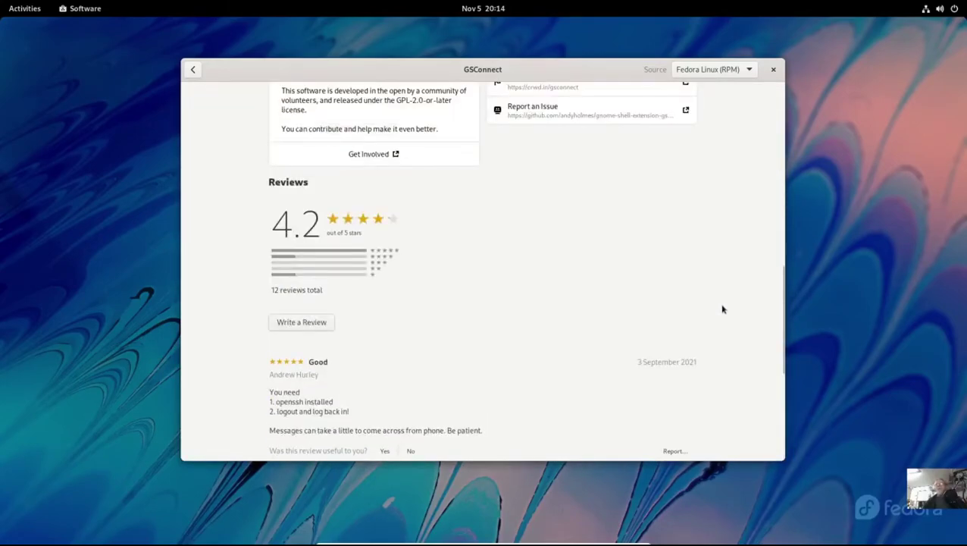
scroll(712, 319, "up", 3)
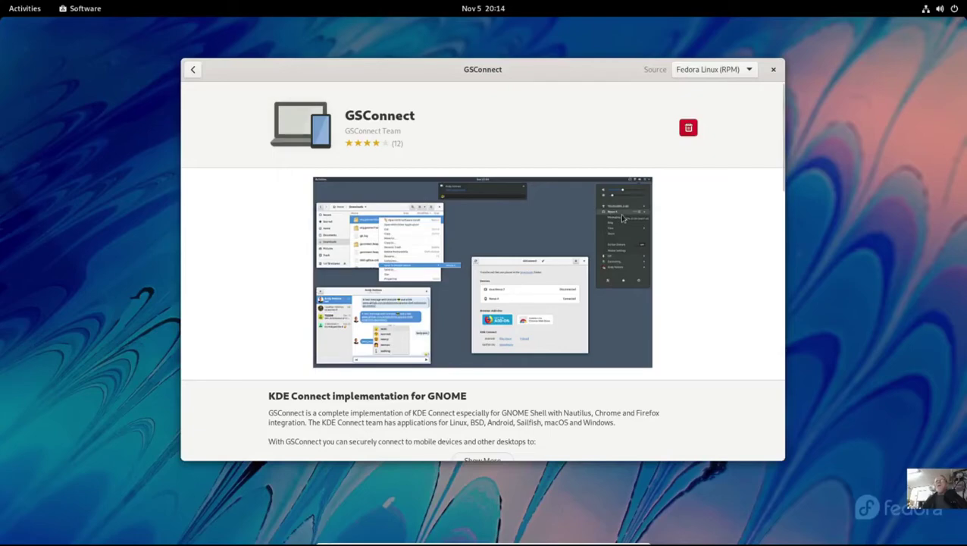
Step: Check the system status menu for a GSConnect entry, and search the applications overview for "gsconnect"
left_click(925, 10)
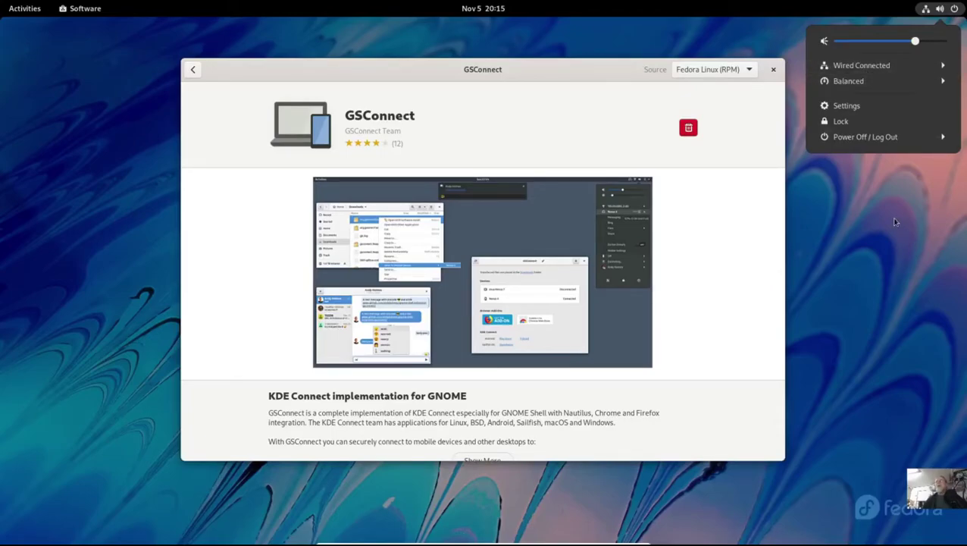
left_click(871, 204)
left_click(22, 10)
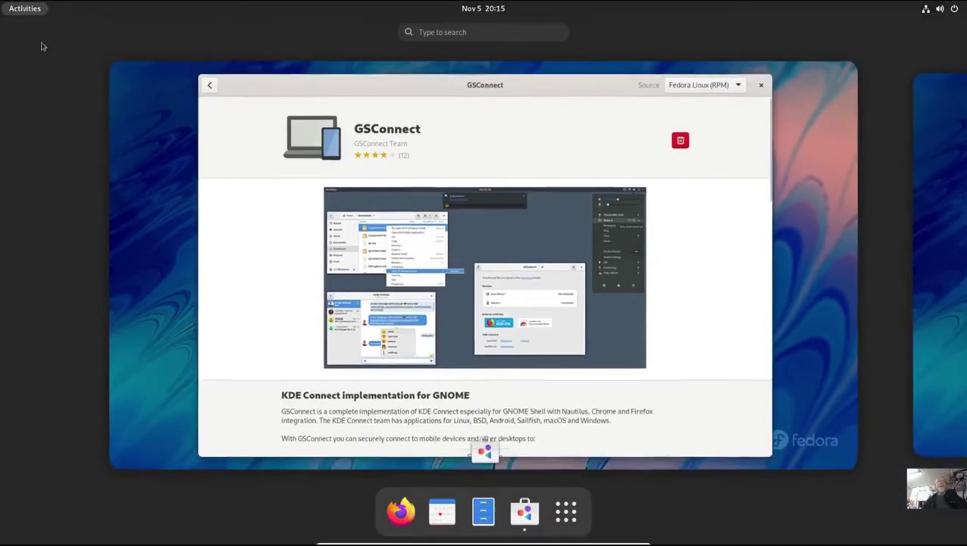
left_click(571, 514)
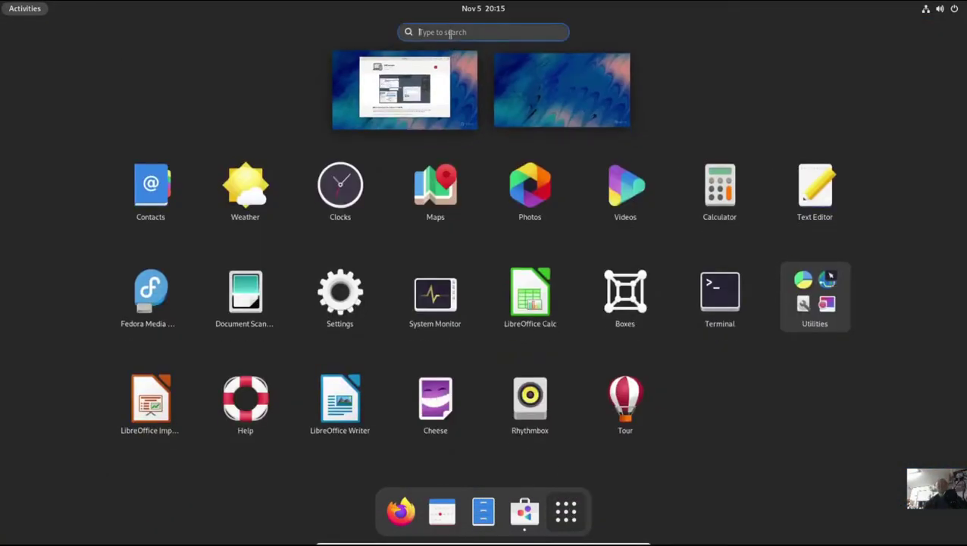
type("gsconn")
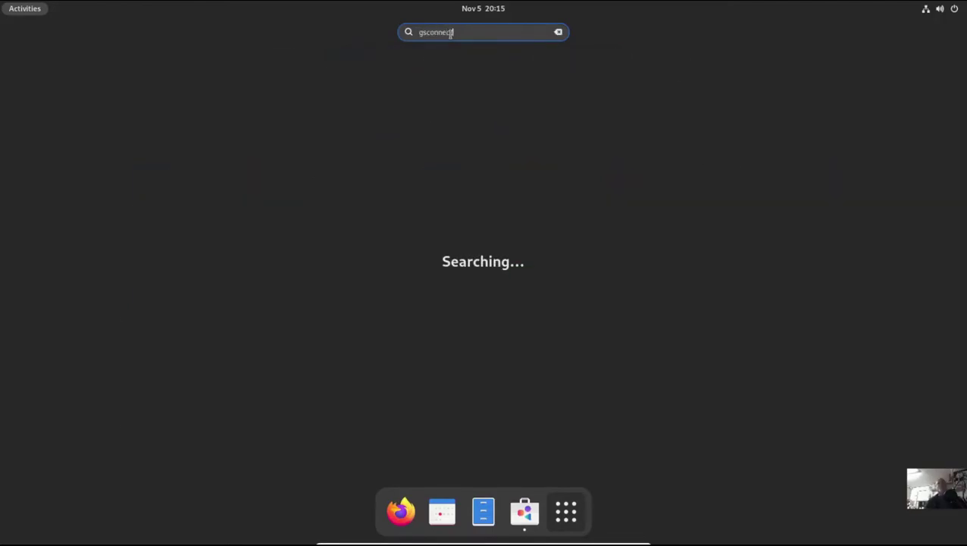
type("ect")
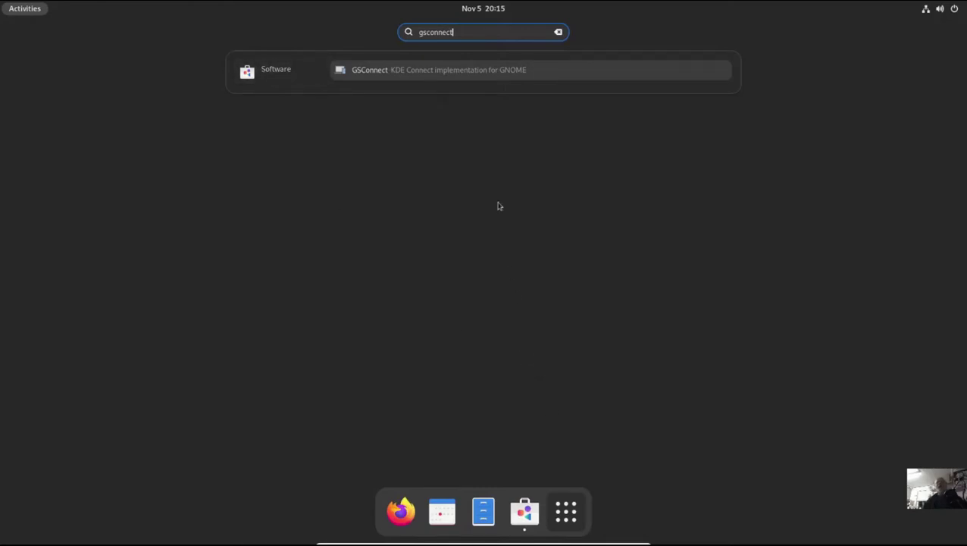
left_click(568, 508)
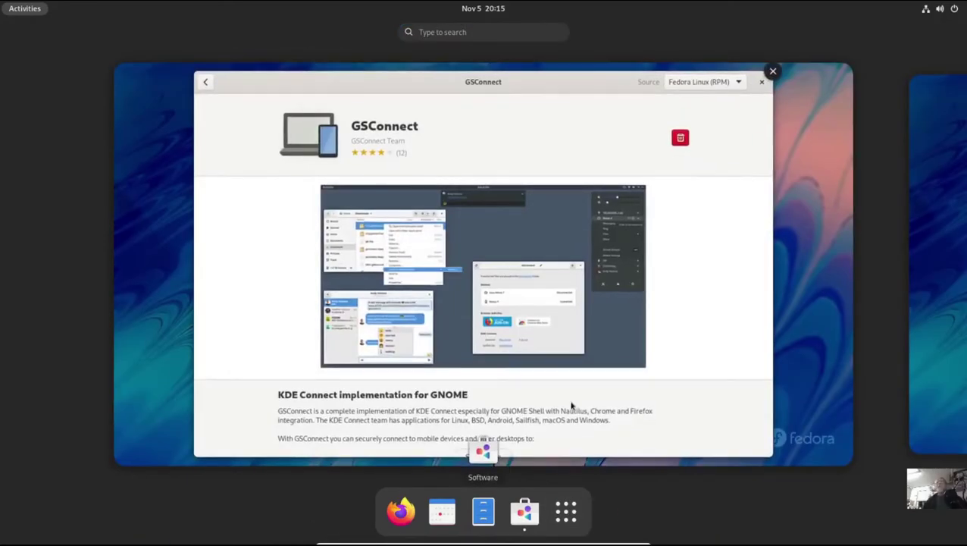
Step: Check the application grid and both pages of its Utilities folder for GSConnect, and close the folder
left_click(566, 512)
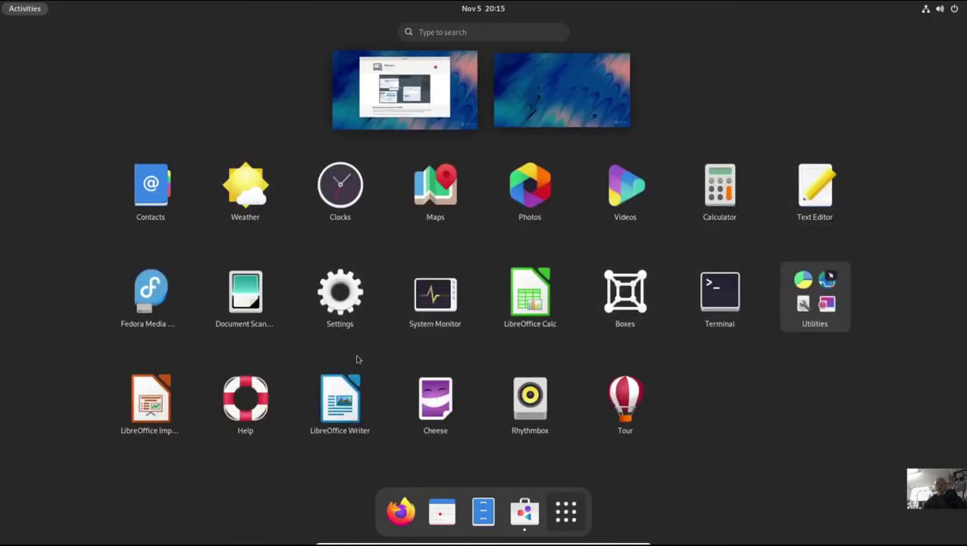
left_click(783, 319)
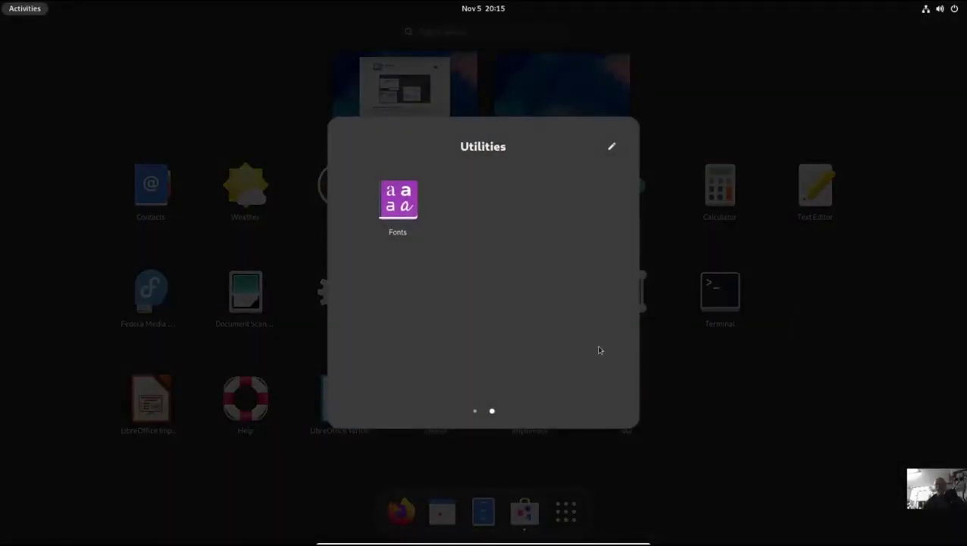
left_click(474, 412)
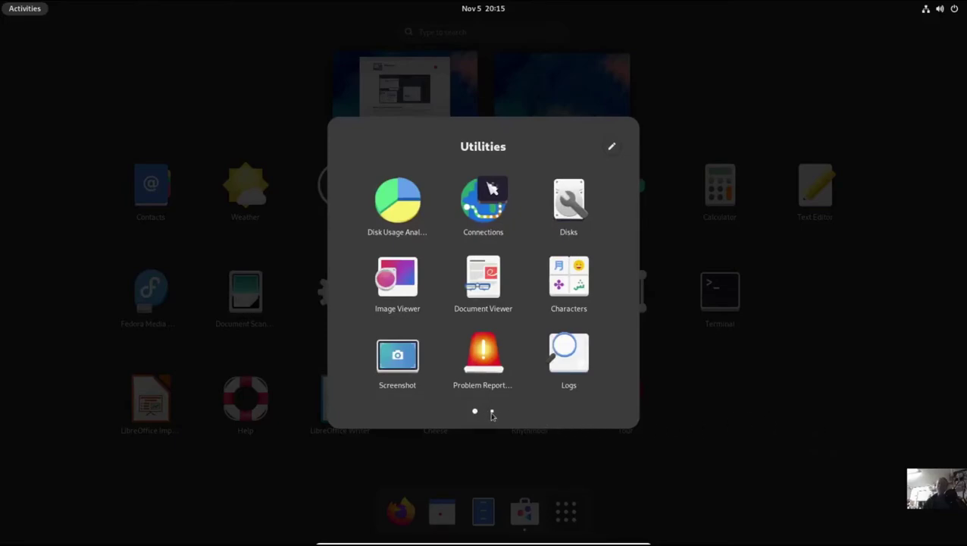
left_click(713, 414)
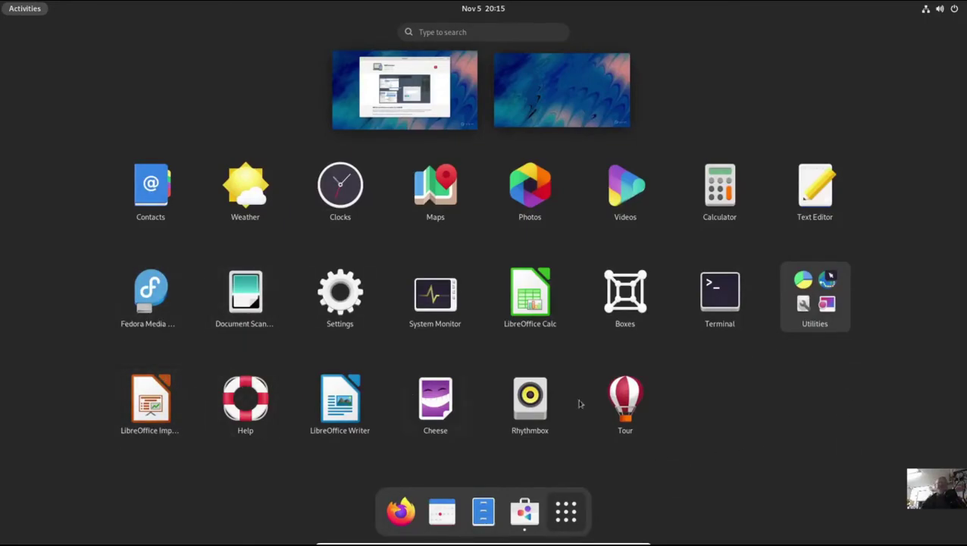
Step: Open Settings, look through the list of applications in the Applications section and return to the main settings list
left_click(331, 303)
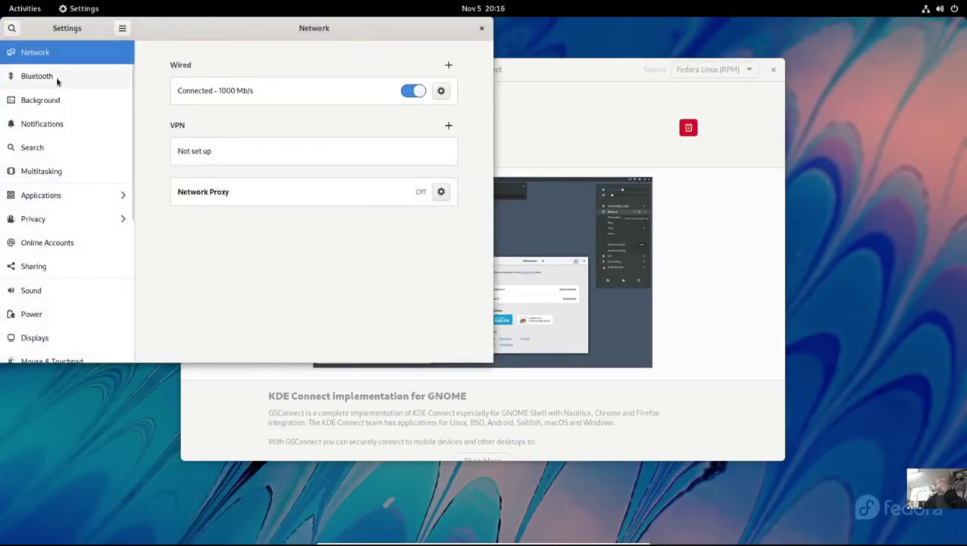
left_click(55, 199)
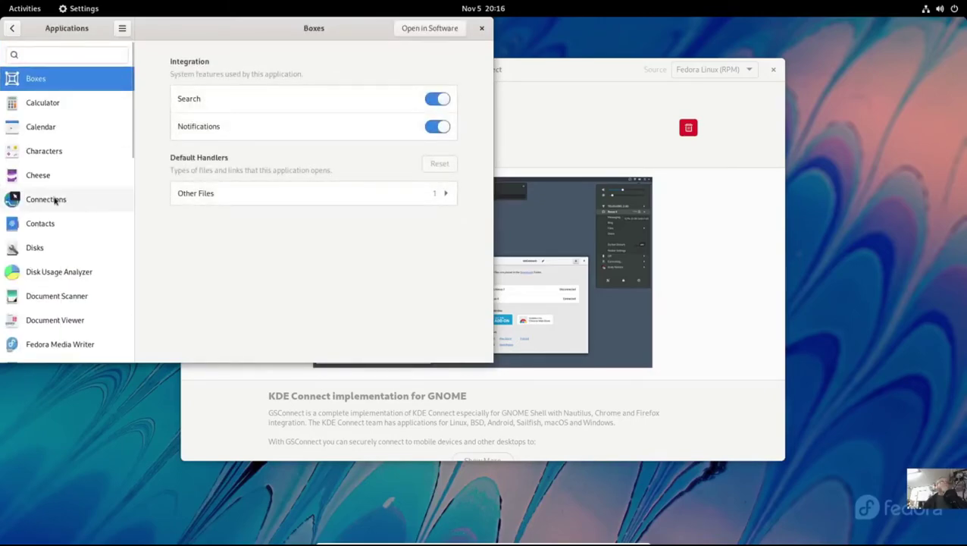
scroll(76, 212, "down", 8)
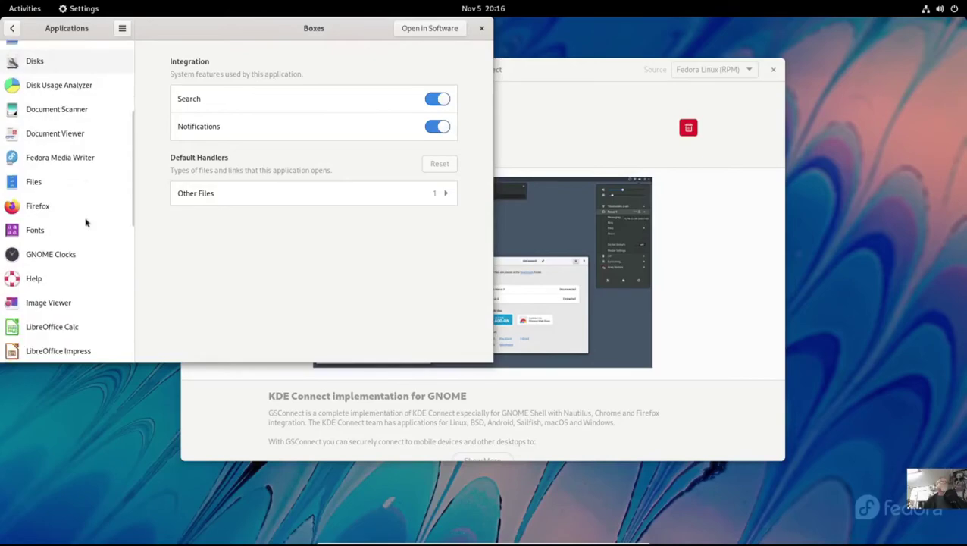
scroll(85, 222, "down", 6)
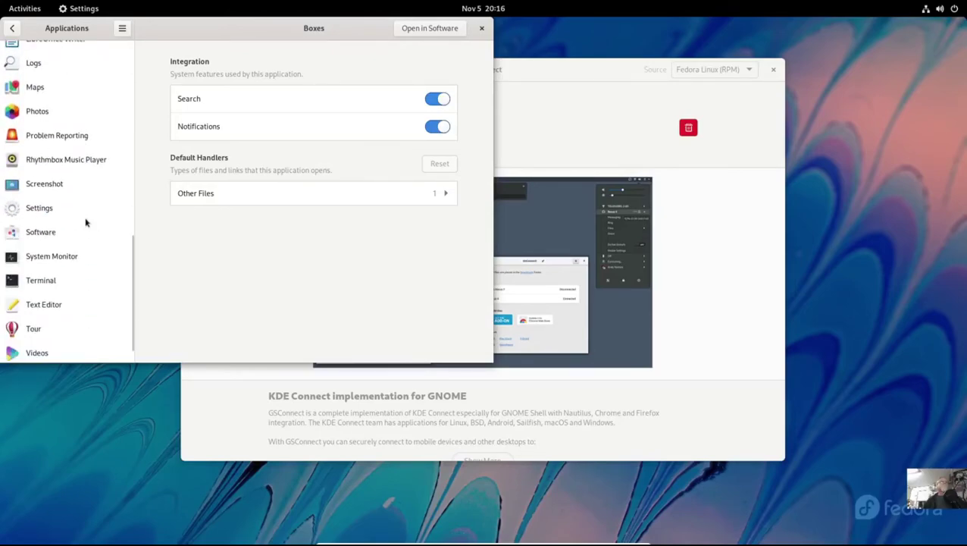
scroll(86, 222, "up", 10)
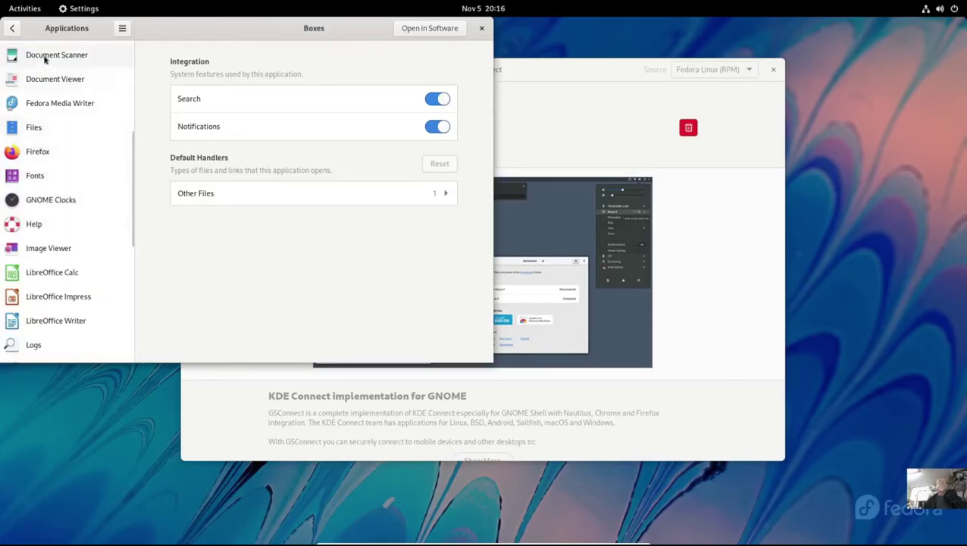
left_click(11, 28)
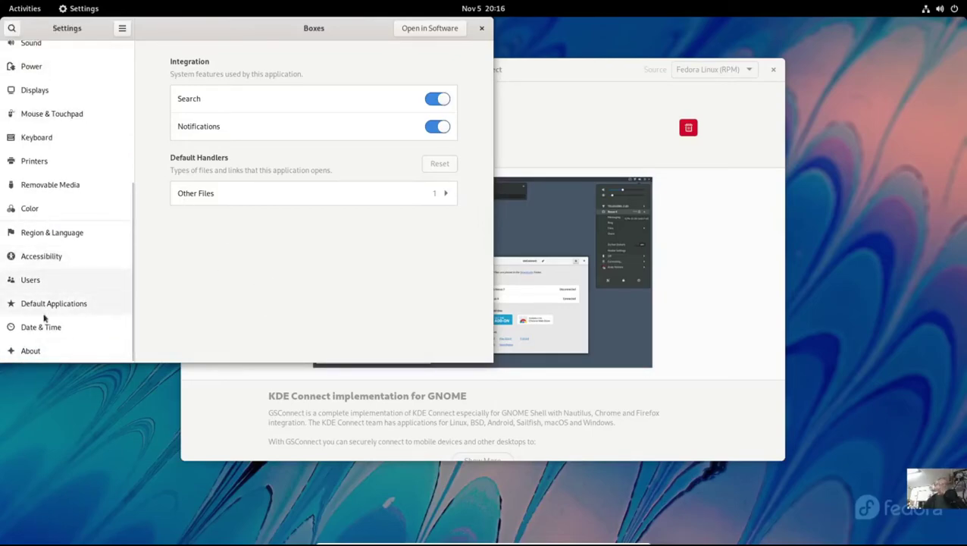
Step: Review the Accessibility settings down to Pointing & Clicking and close Settings
left_click(42, 256)
scroll(327, 310, "down", 5)
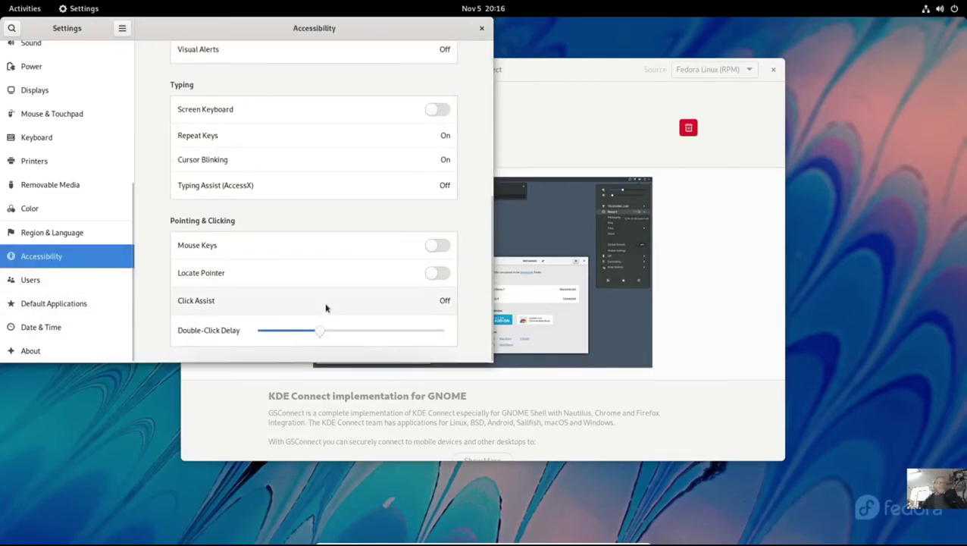
left_click(483, 29)
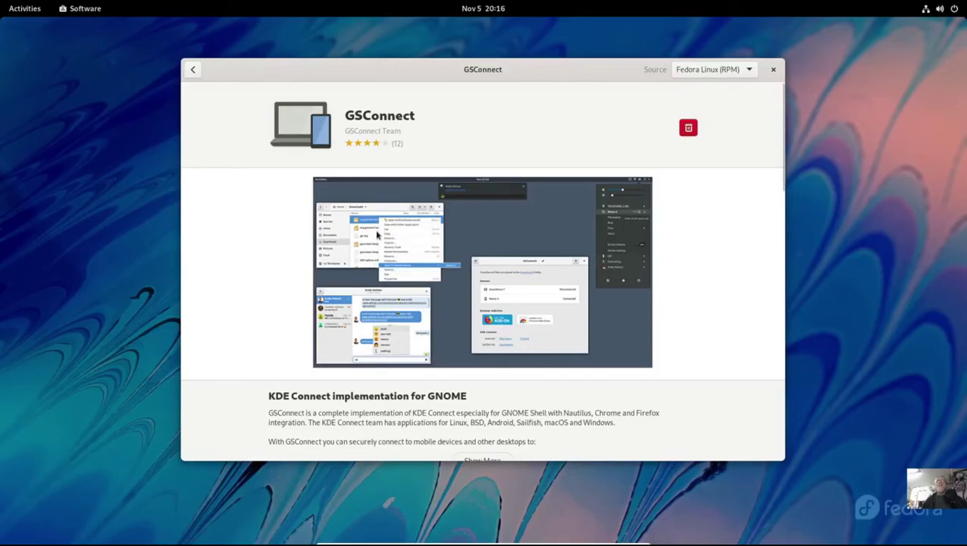
Step: Read through the GSConnect software page from its description to the user reviews, and close Software
scroll(584, 399, "down", 2)
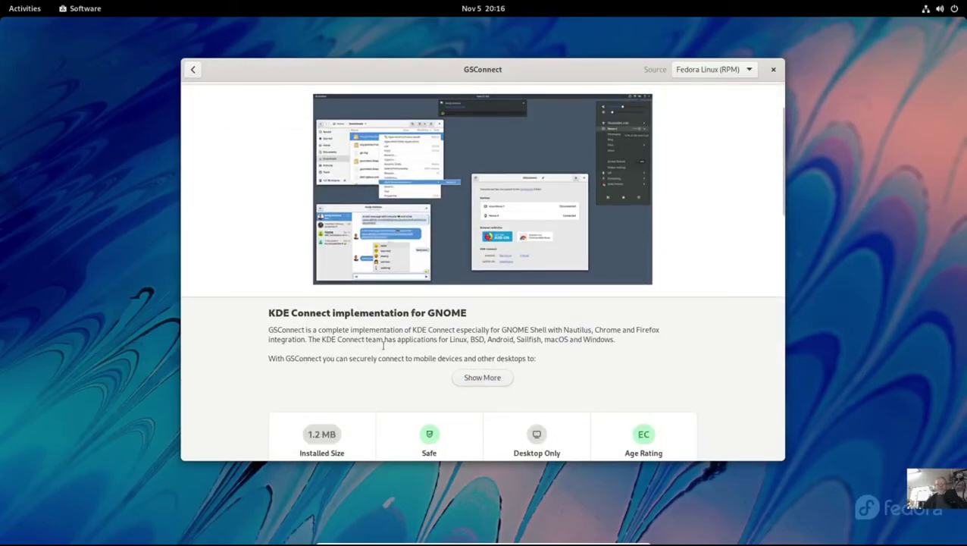
scroll(547, 344, "down", 5)
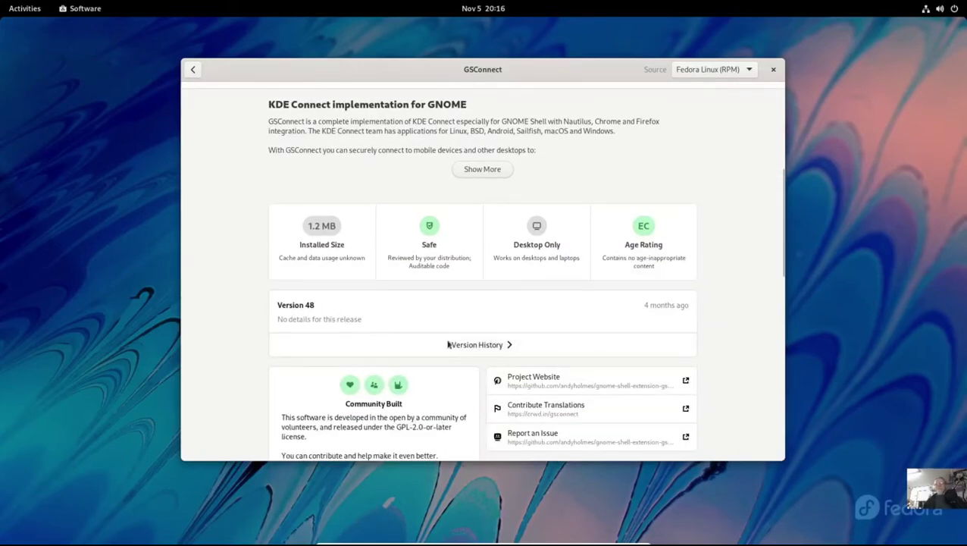
scroll(712, 318, "down", 4)
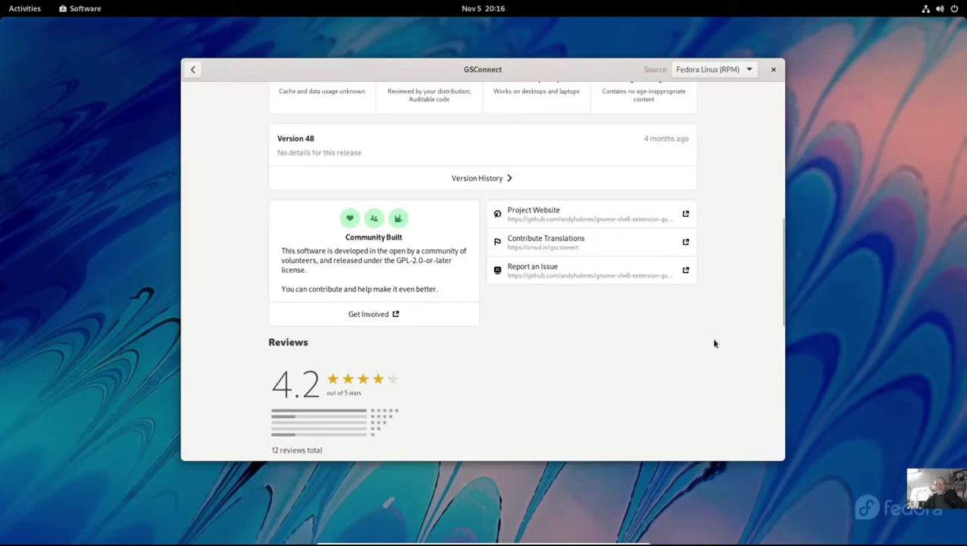
scroll(710, 323, "down", 6)
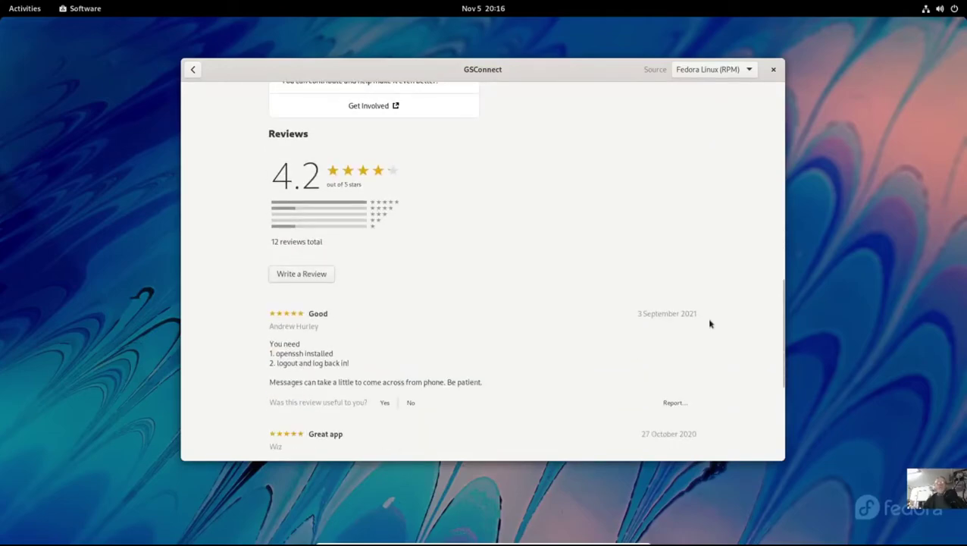
scroll(710, 323, "down", 5)
scroll(710, 324, "up", 15)
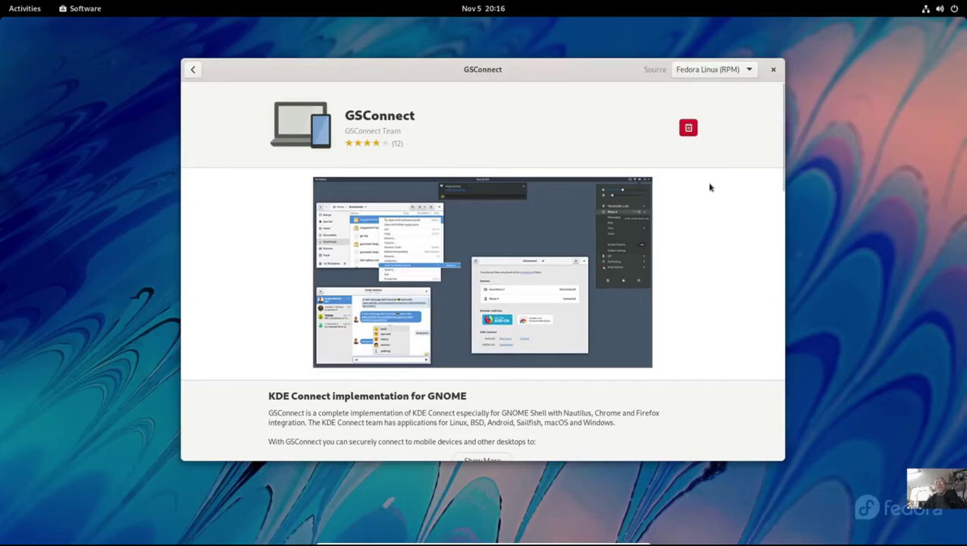
left_click(773, 71)
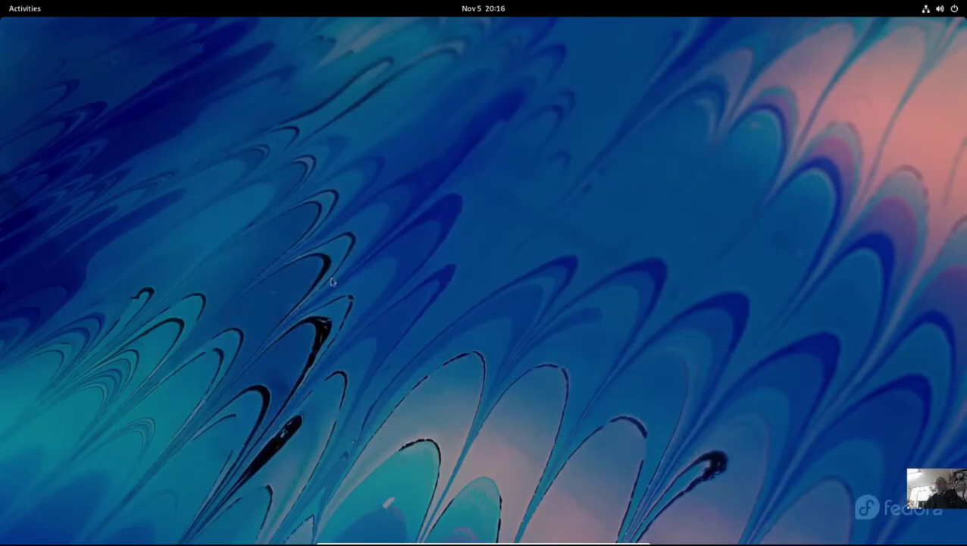
Step: Open Software, search for "google chrome" and open the Google Chrome details page
left_click(39, 13)
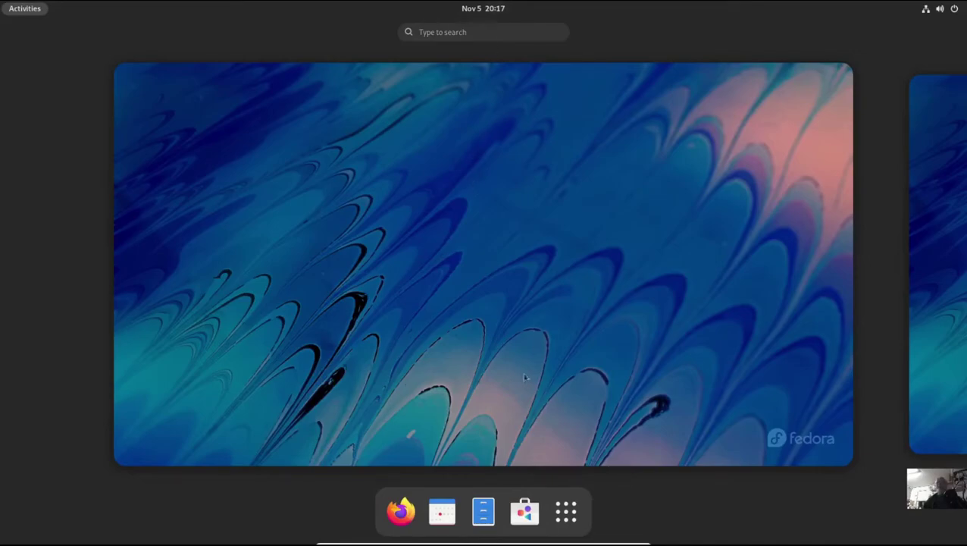
left_click(524, 511)
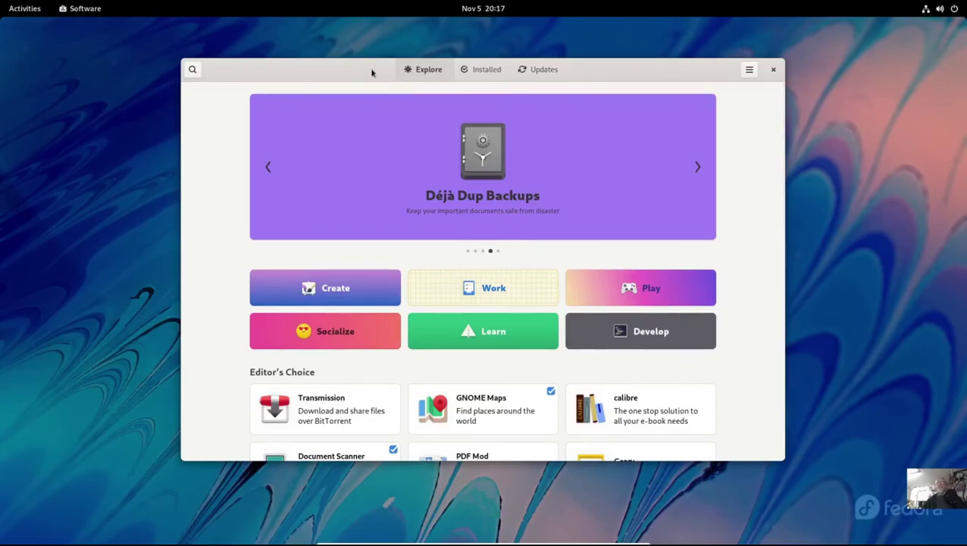
type("google chrome")
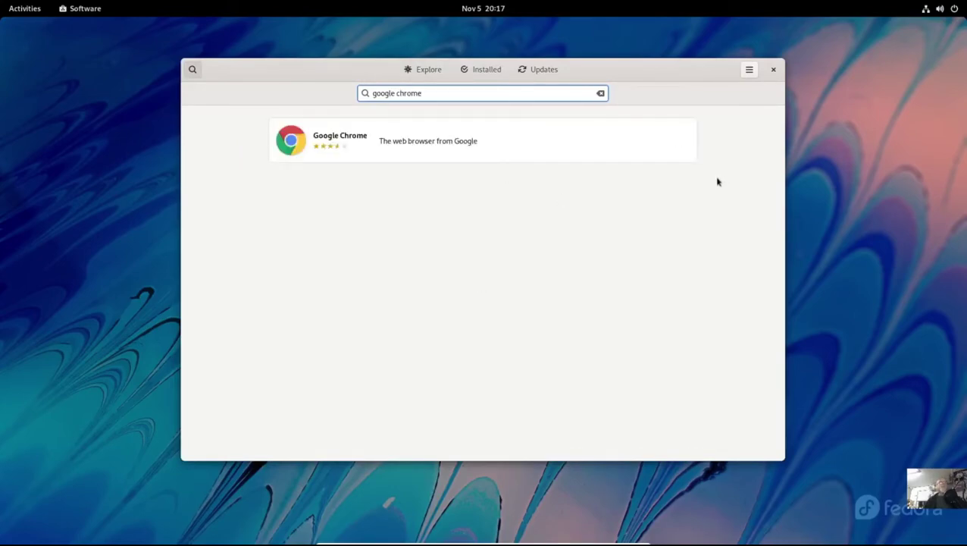
left_click(368, 137)
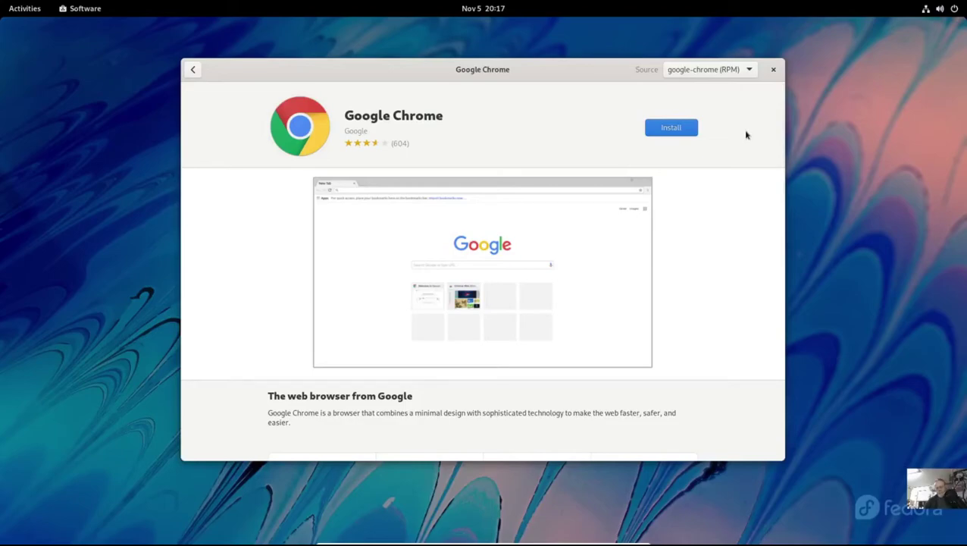
Step: Review Google Chrome's details and ratings, and install it from the google-chrome (RPM) source
scroll(692, 262, "down", 5)
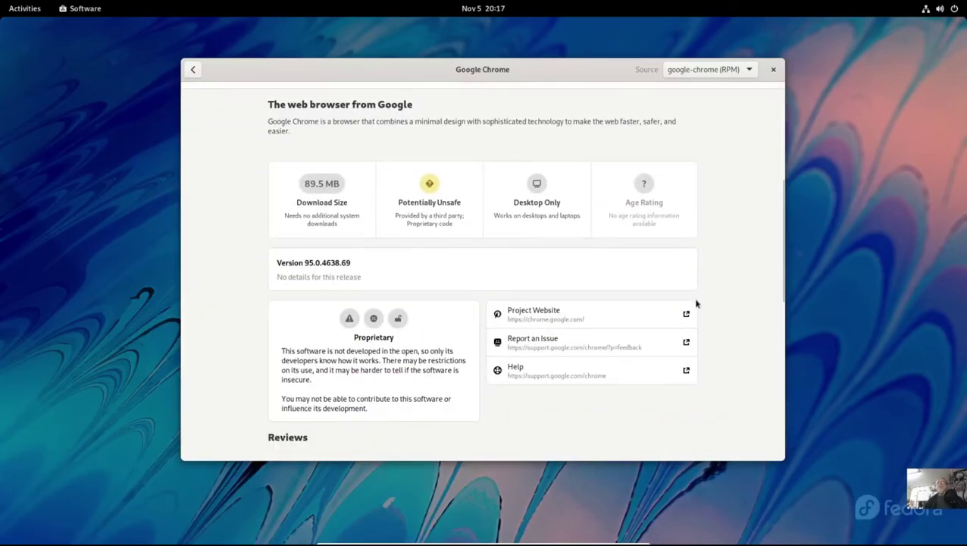
scroll(697, 303, "down", 4)
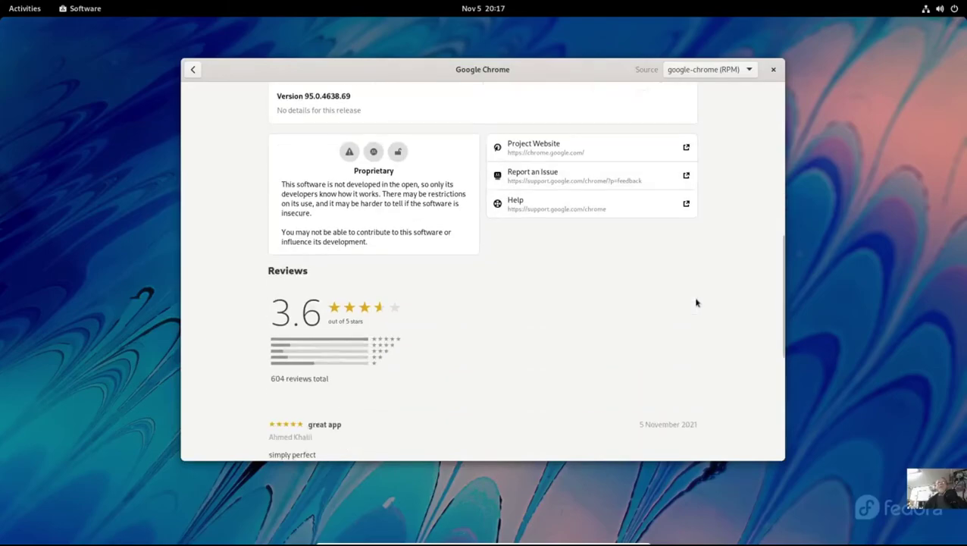
scroll(697, 303, "down", 1)
scroll(696, 303, "down", 2)
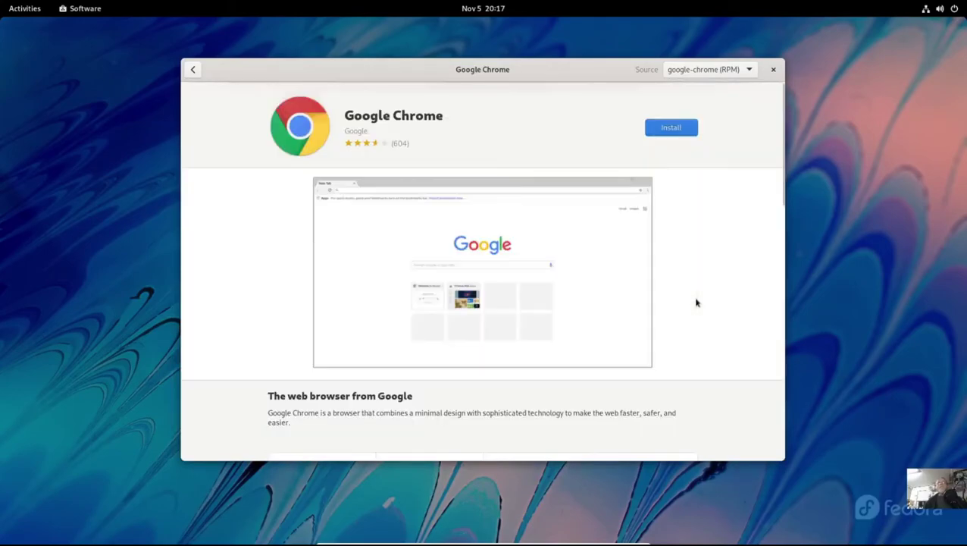
left_click(666, 132)
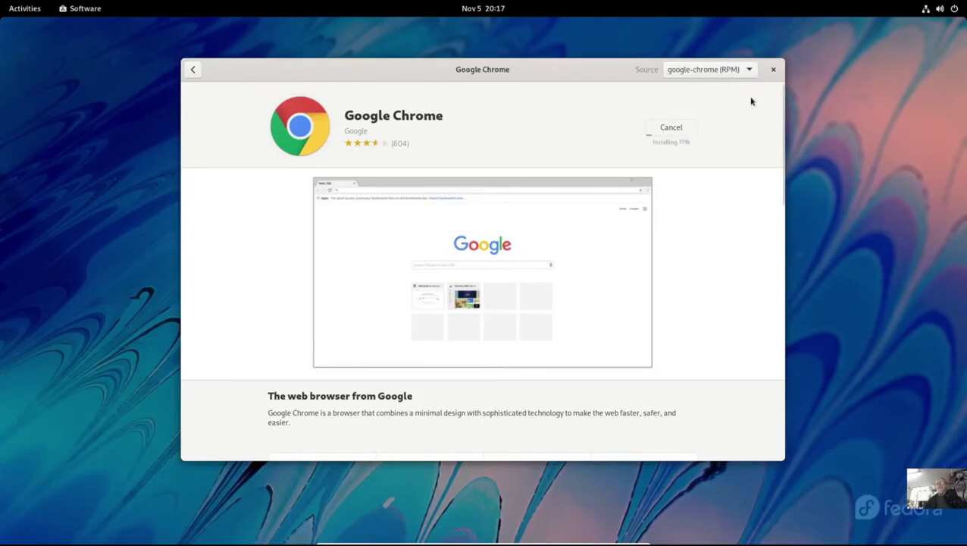
left_click(749, 70)
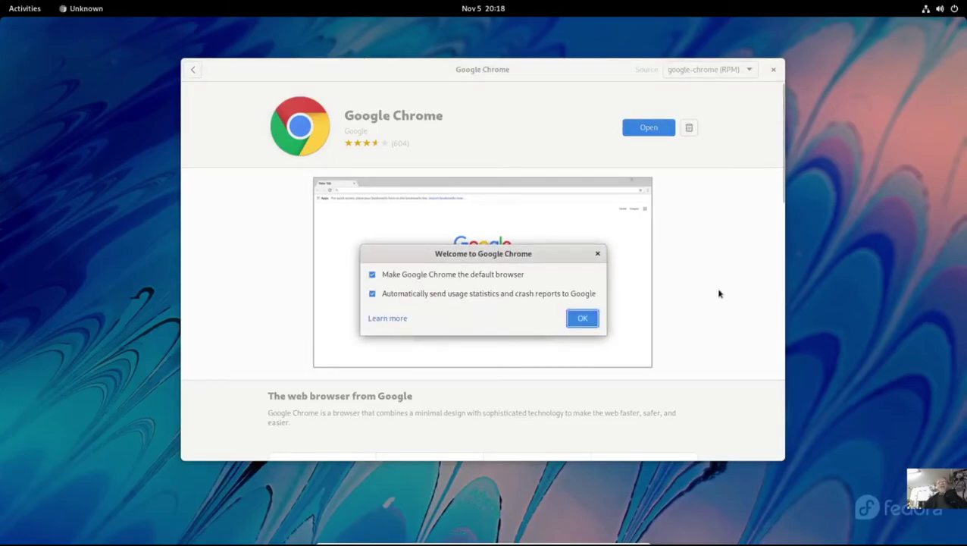
Step: Accept Chrome's welcome dialog with the default browser and usage statistics options enabled, and close the browser window
left_click(582, 319)
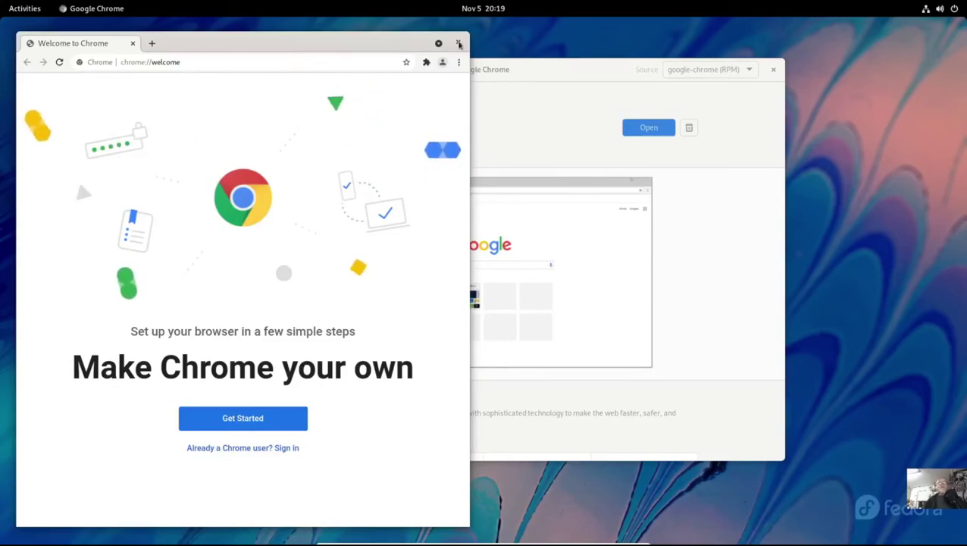
left_click(459, 44)
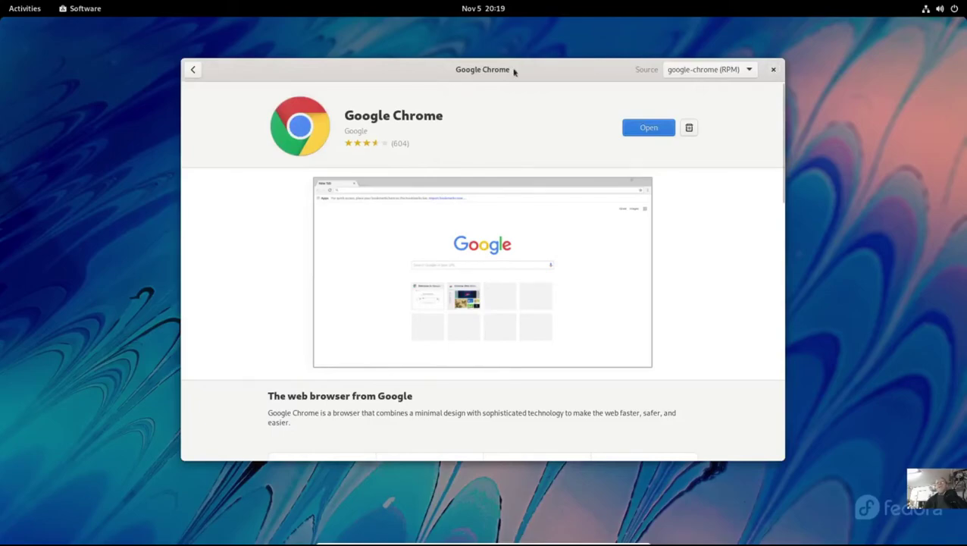
Step: Return to the Software search, look up "godot" and open the Godot Engine details page
left_click(194, 69)
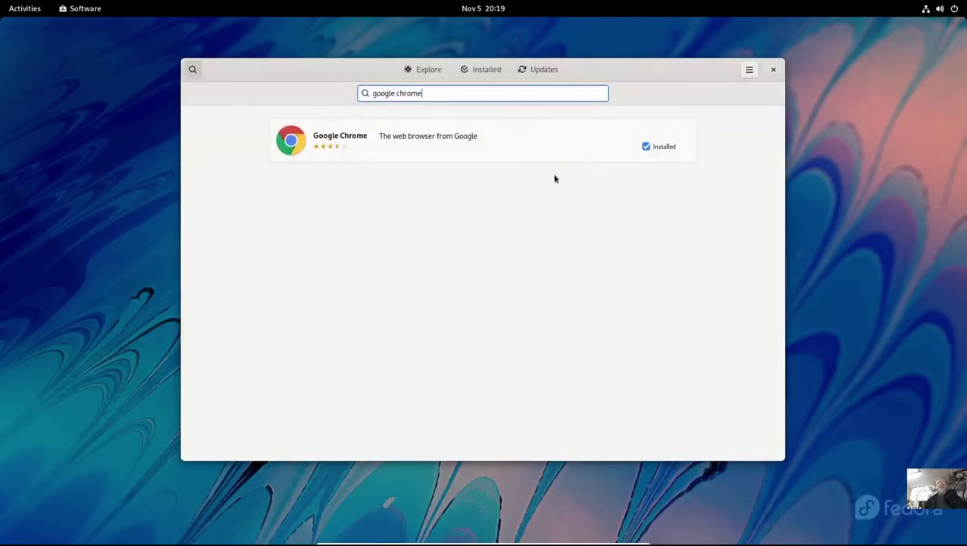
left_click_drag(422, 91, 357, 88)
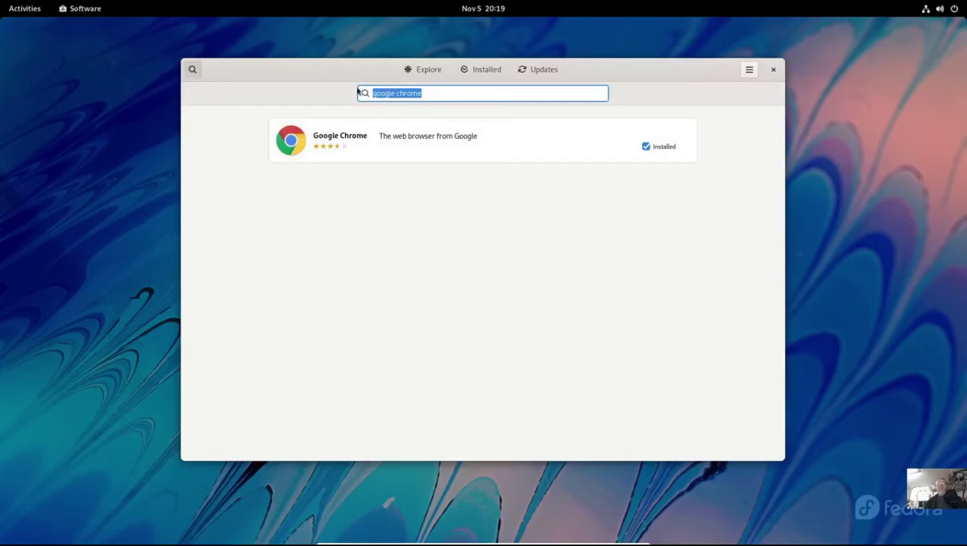
type("godot")
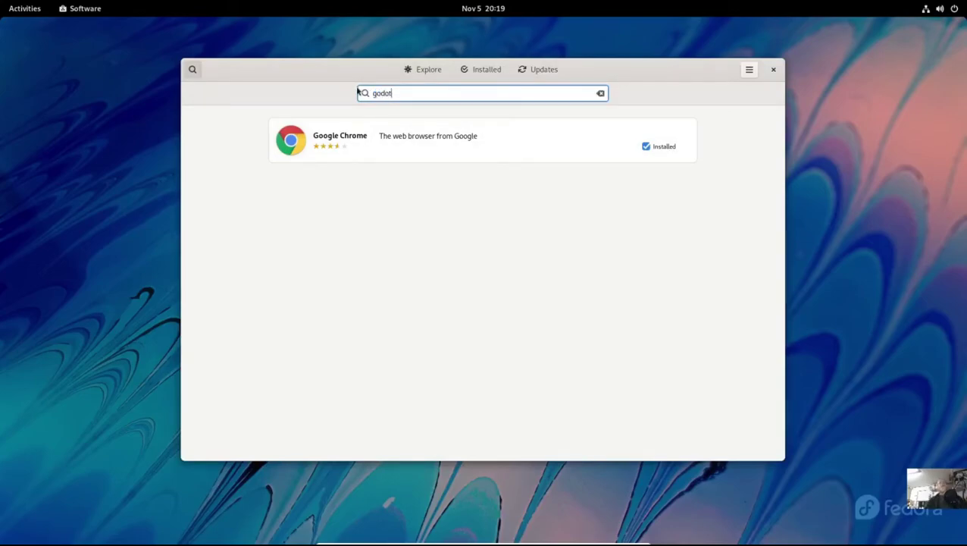
left_click(342, 136)
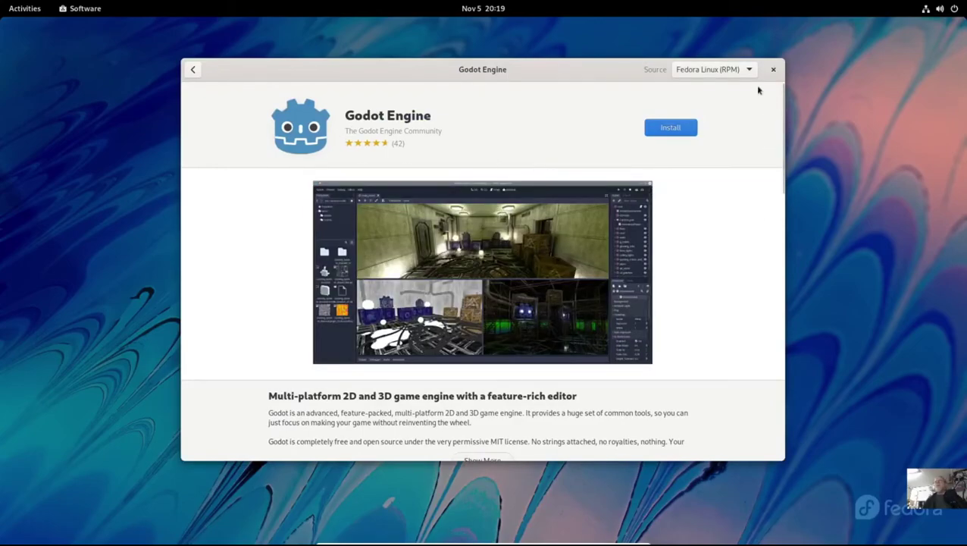
Step: Read the Godot Engine page down to its reviews and check which package sources are offered
scroll(708, 369, "down", 8)
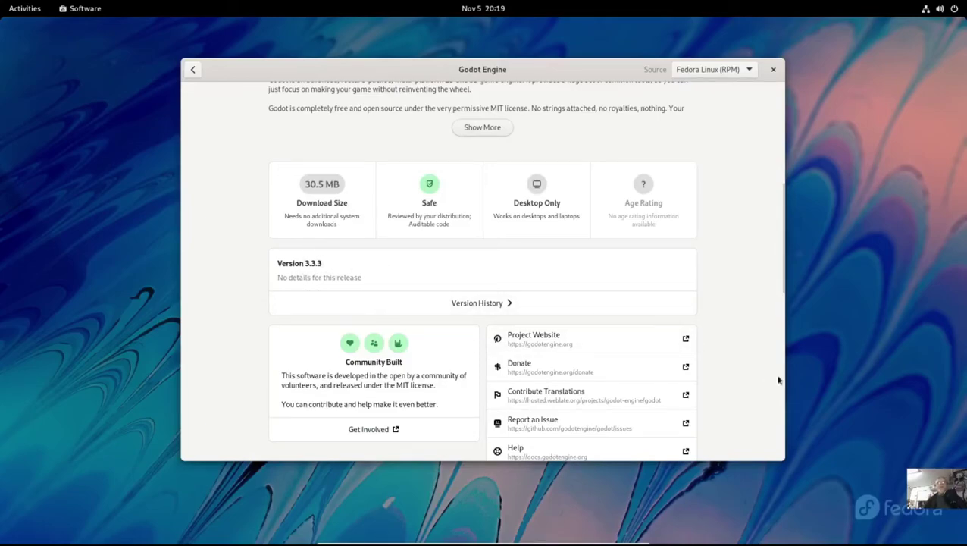
scroll(740, 379, "down", 7)
scroll(740, 379, "down", 2)
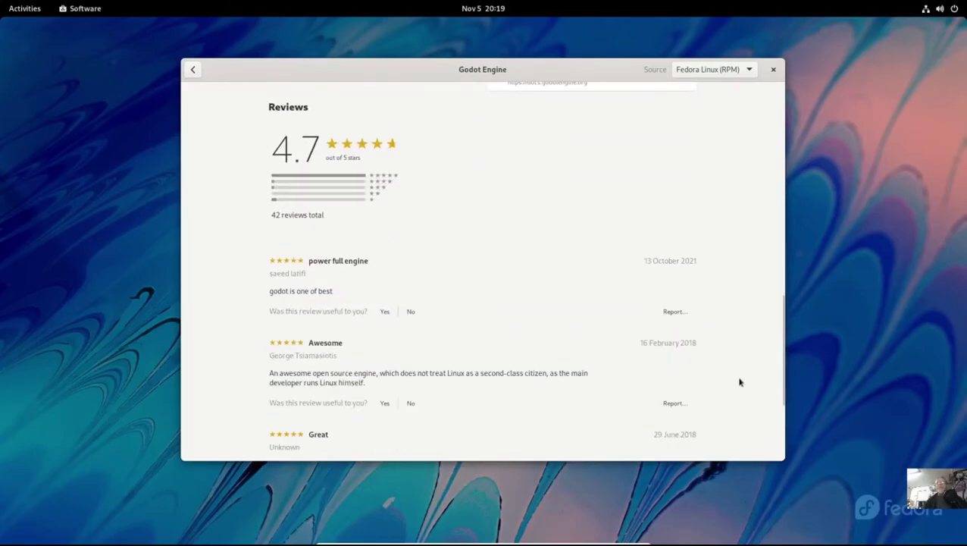
scroll(737, 379, "up", 12)
scroll(732, 369, "up", 3)
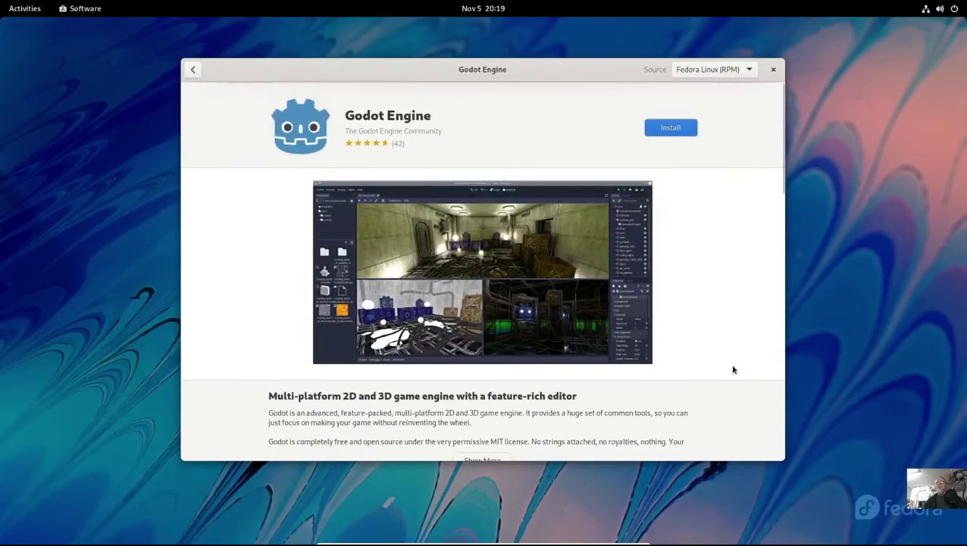
left_click(751, 70)
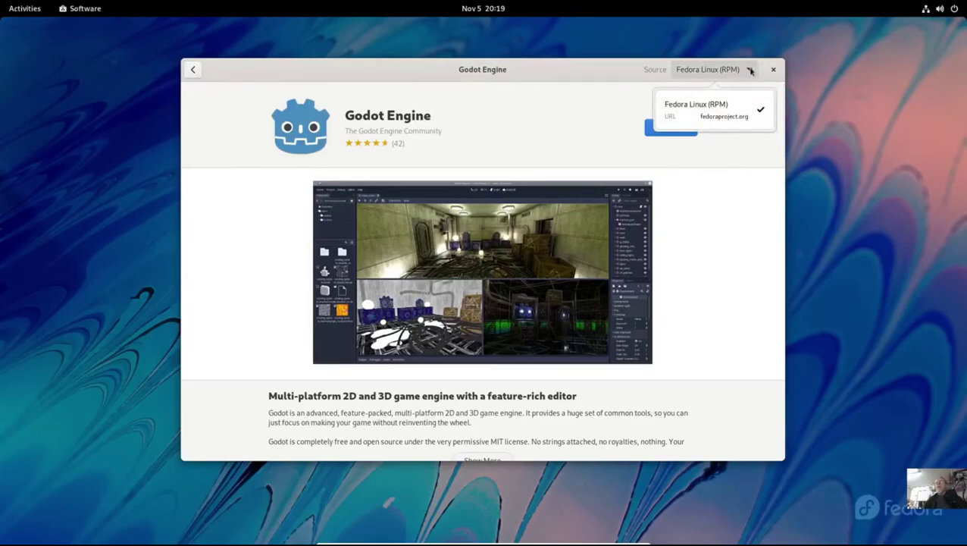
left_click(750, 70)
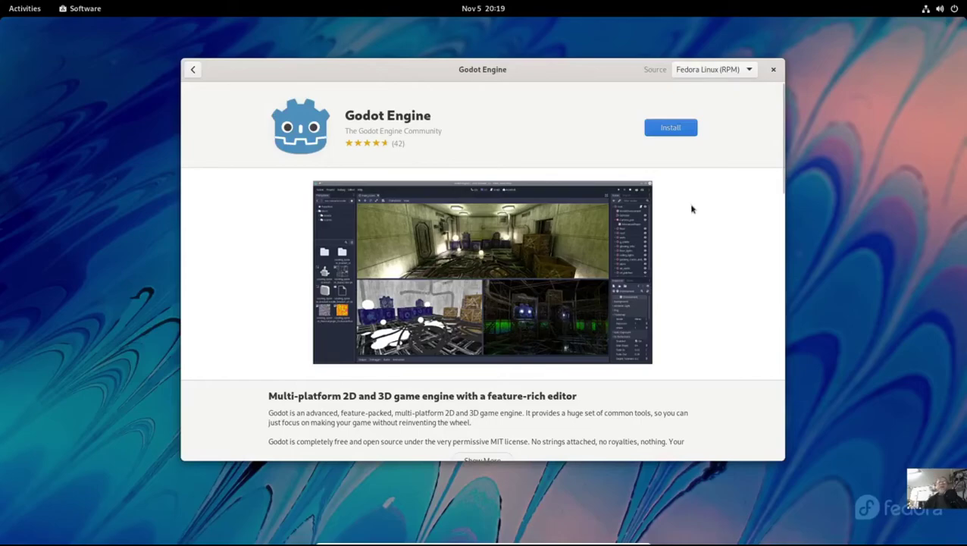
Step: Examine Godot Engine's download size, safety, version and project link details again, and close Software
scroll(740, 382, "down", 3)
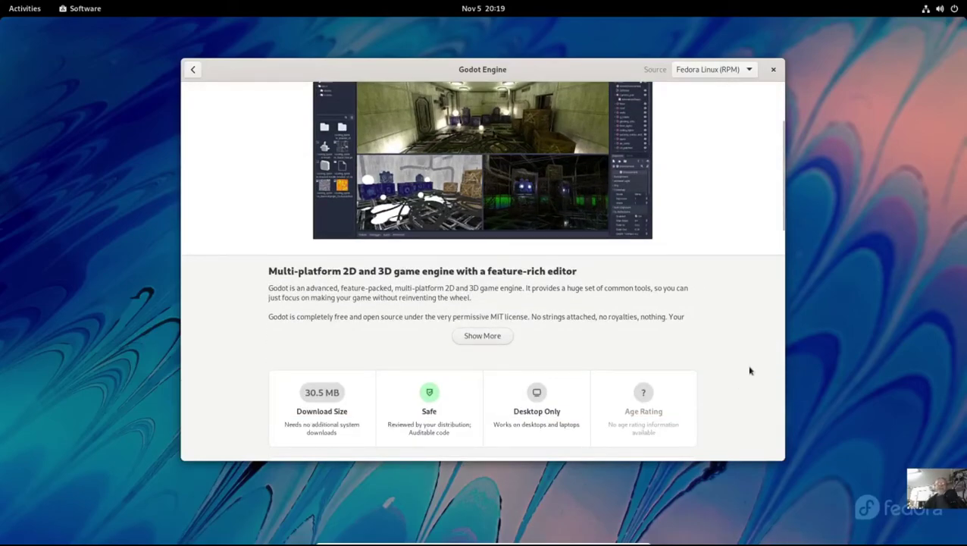
scroll(746, 342, "down", 6)
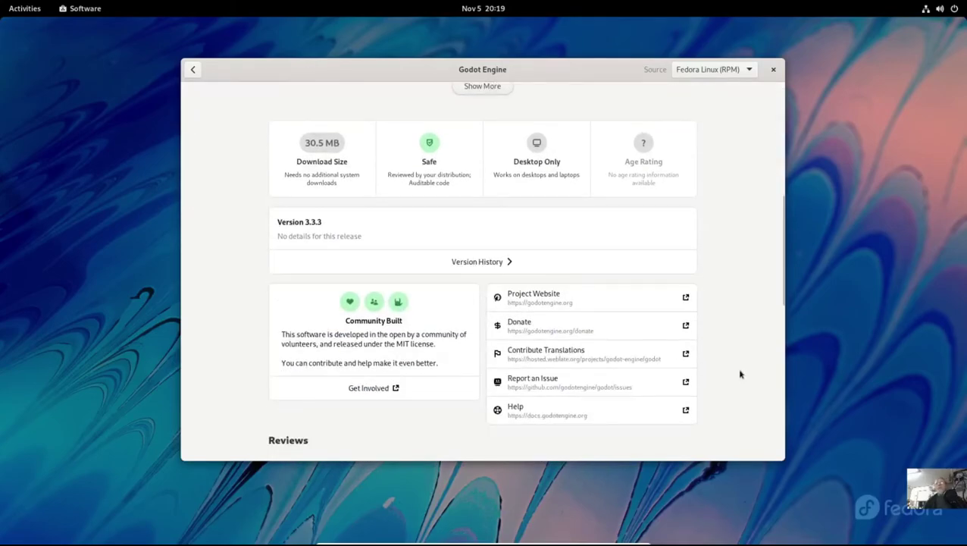
scroll(741, 373, "up", 1)
scroll(741, 374, "up", 1)
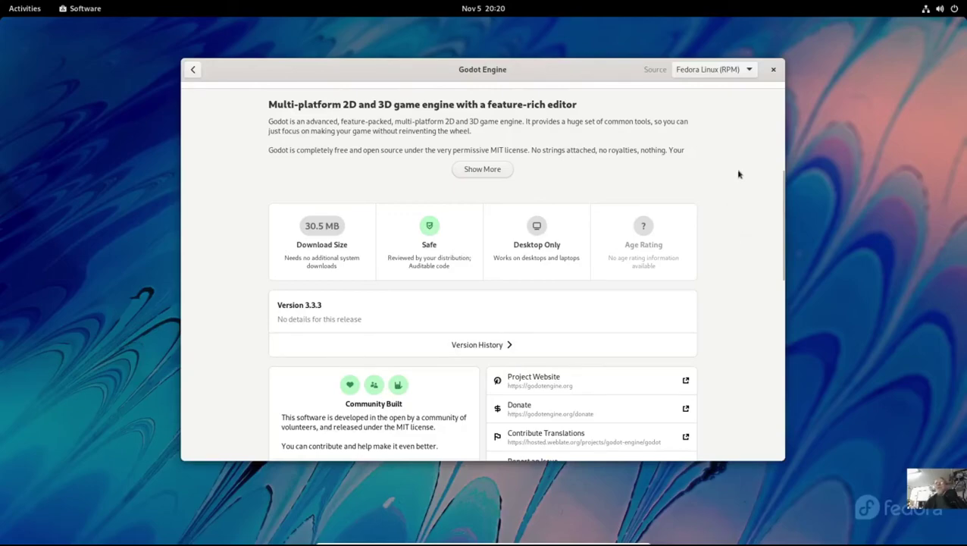
scroll(752, 284, "up", 5)
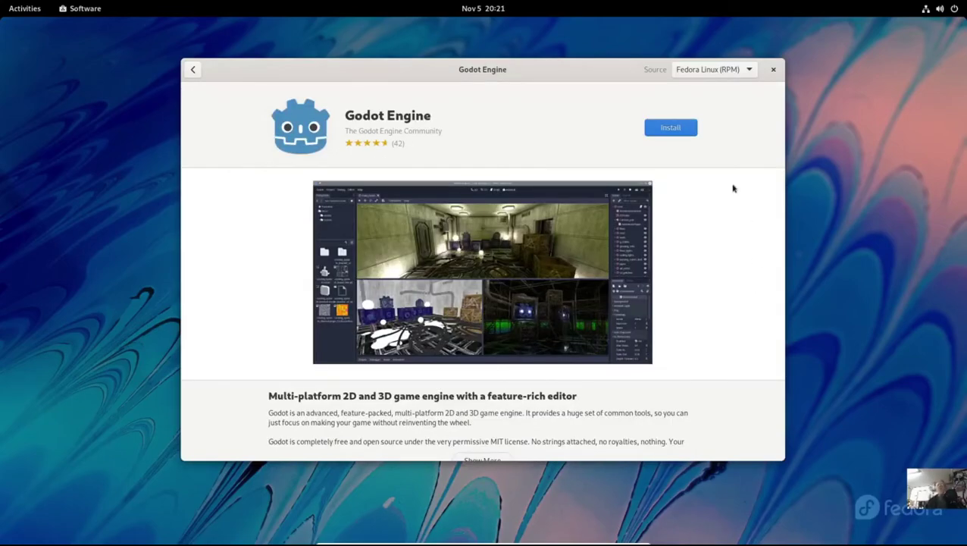
left_click(773, 69)
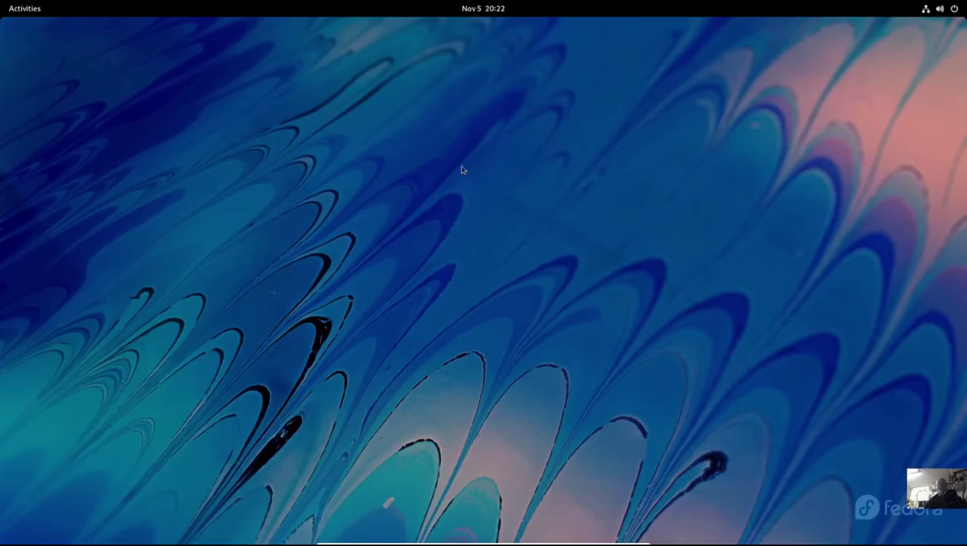
Step: Search the activities overview for "printer"
left_click(29, 15)
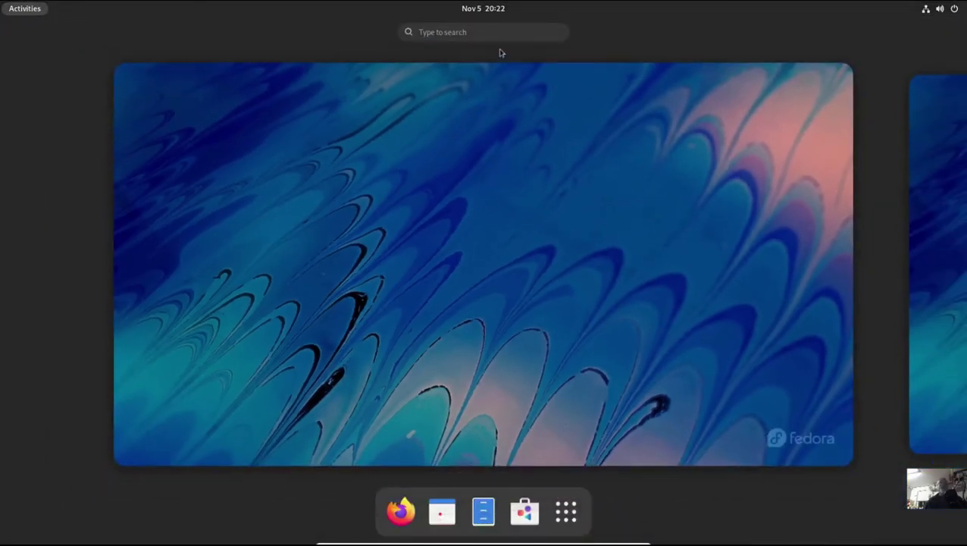
left_click(18, 12)
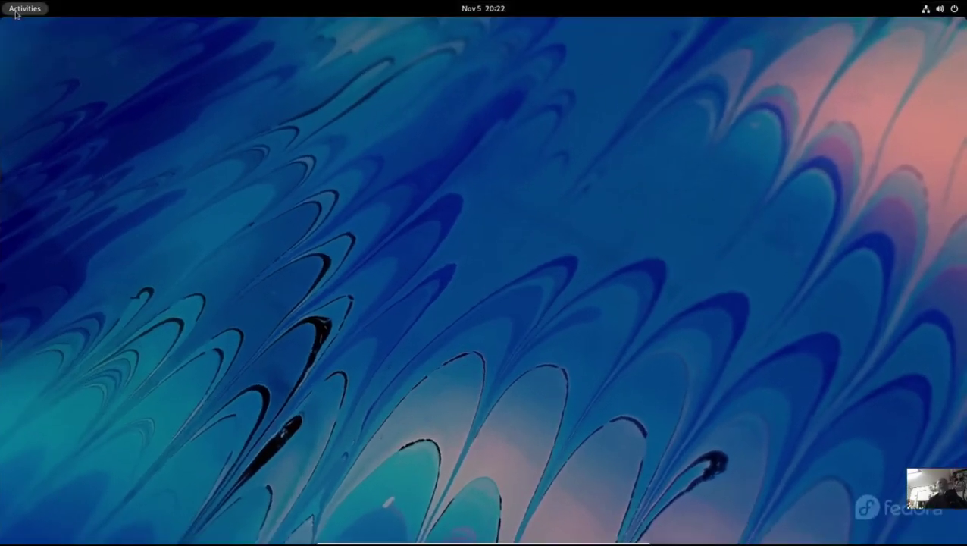
left_click(18, 12)
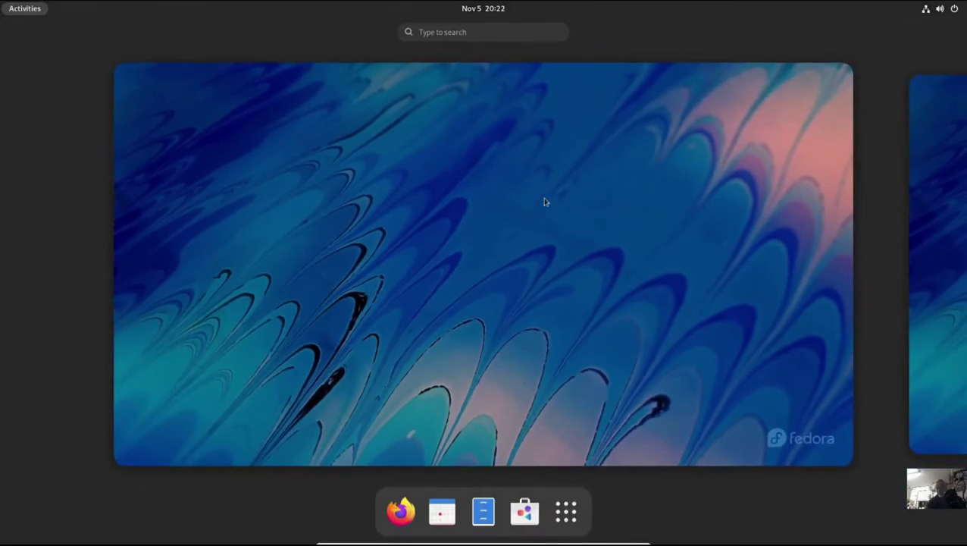
type("printer")
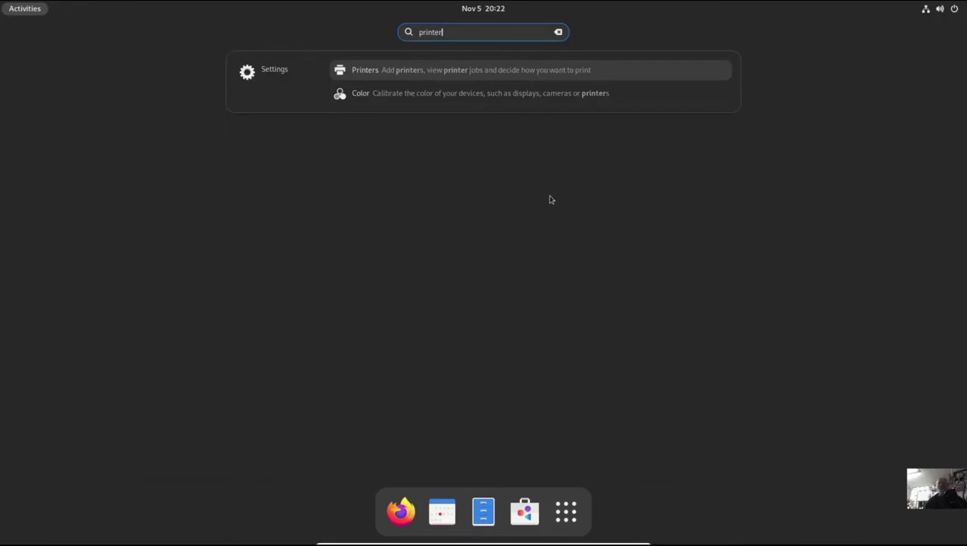
Step: Open the Printers settings and unlock them with the account password
left_click(446, 71)
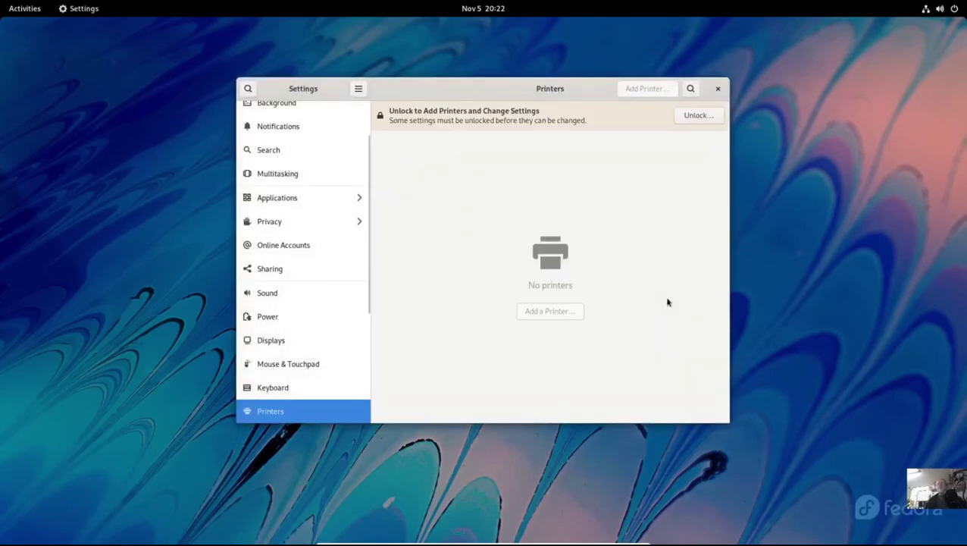
left_click(688, 120)
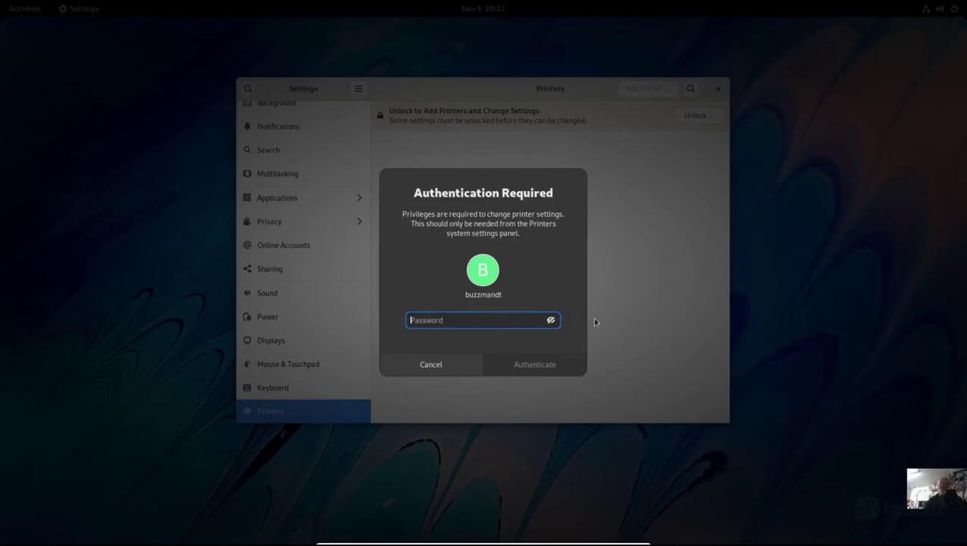
type("*")
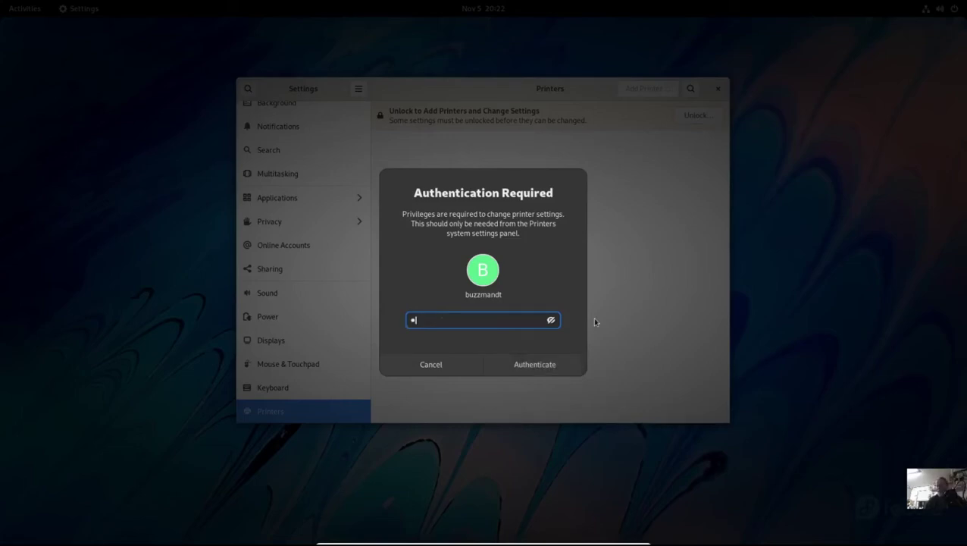
type("*******")
key("Return")
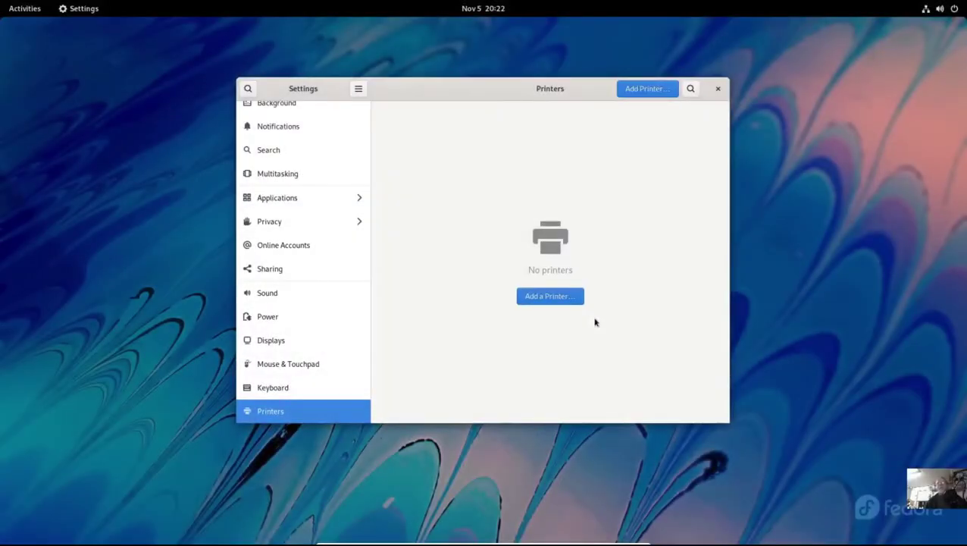
Step: Add the detected network printer HP-Color-LaserJet-MFP-M277dw
left_click(557, 301)
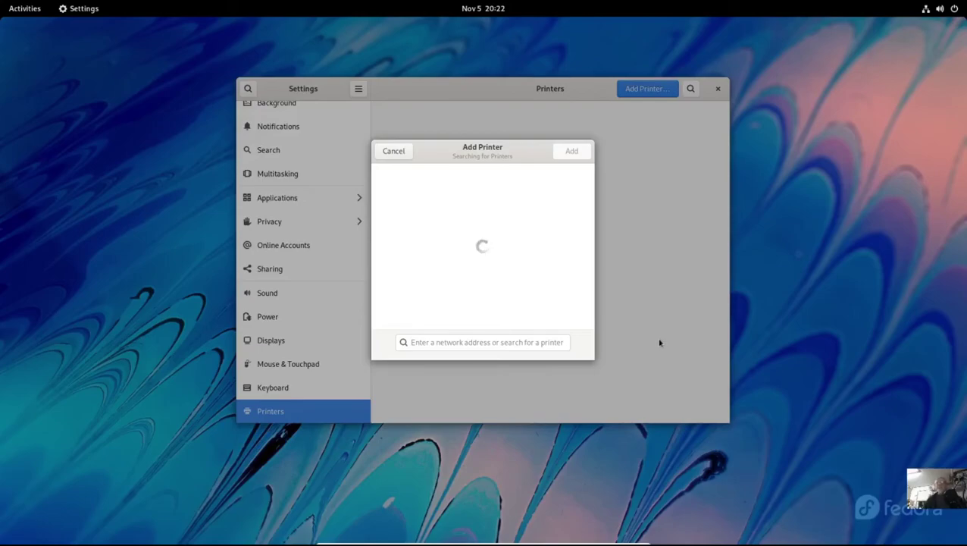
left_click(940, 9)
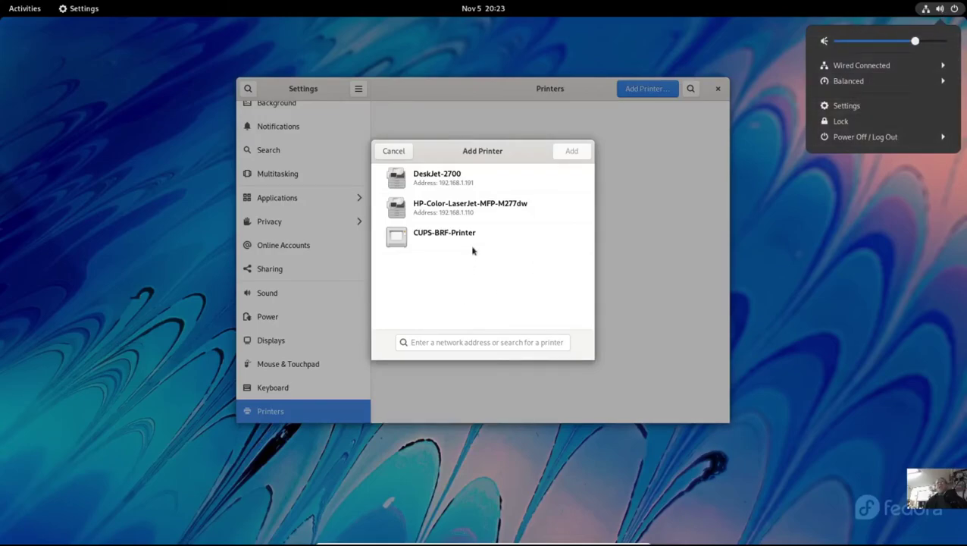
left_click(465, 210)
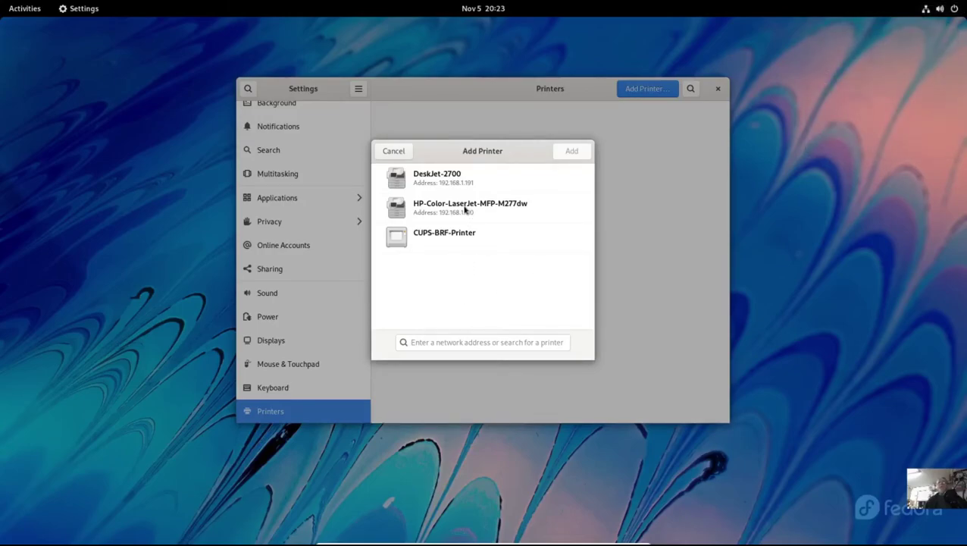
left_click(471, 210)
left_click(460, 181)
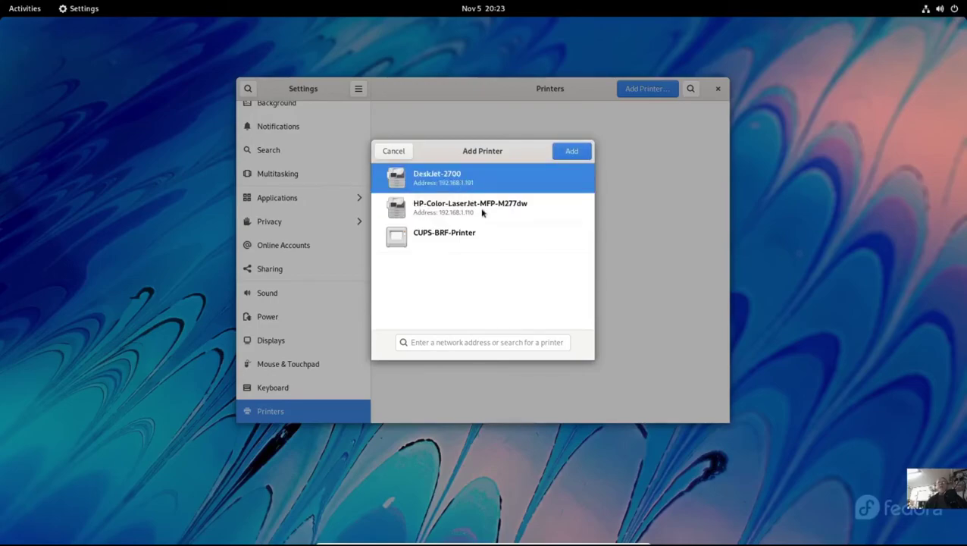
left_click(480, 210)
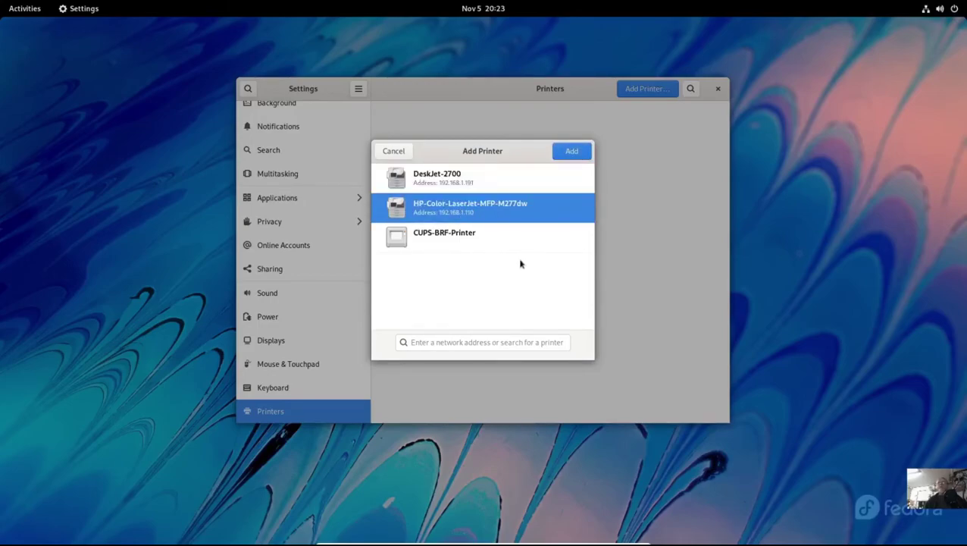
left_click(562, 156)
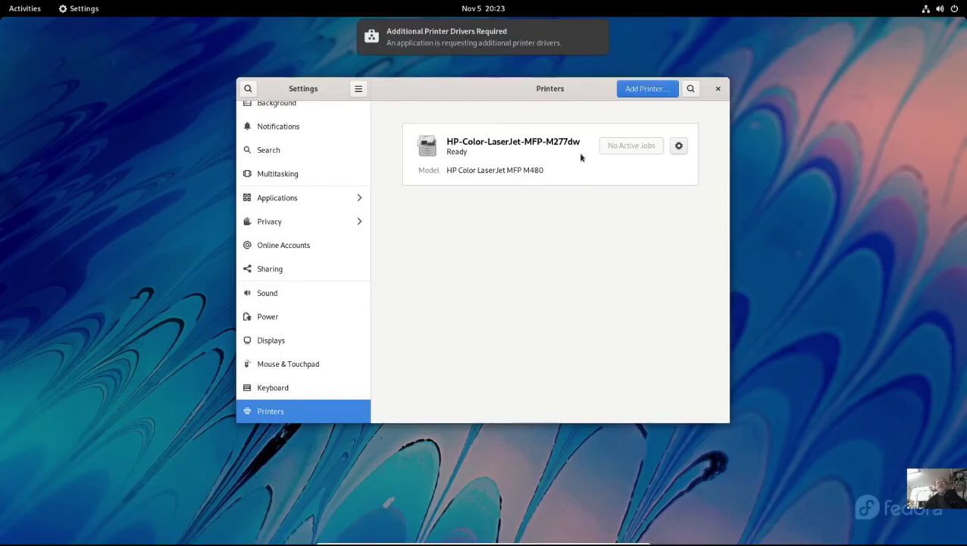
mouse_move(513, 27)
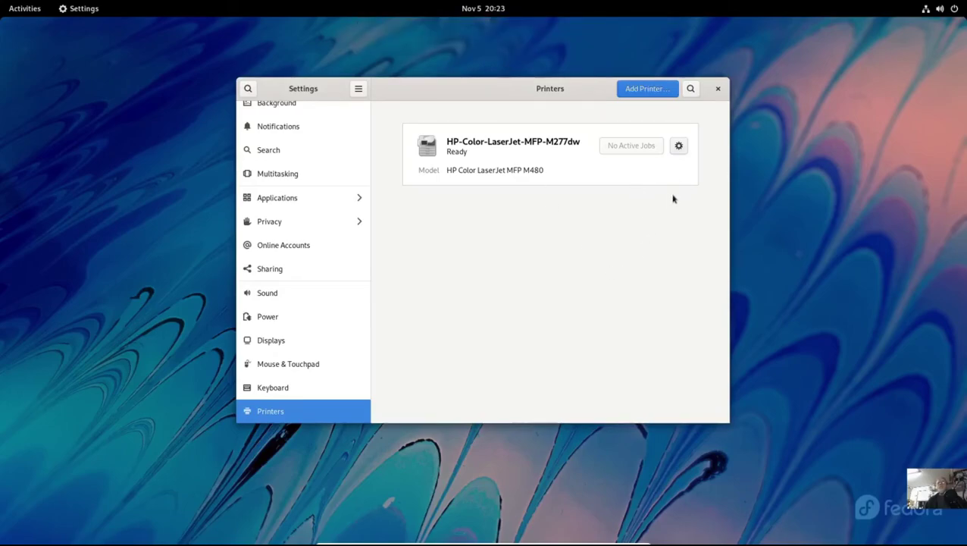
Step: Open the added HP printer's printing options and look through its page setup and installable options
left_click(679, 146)
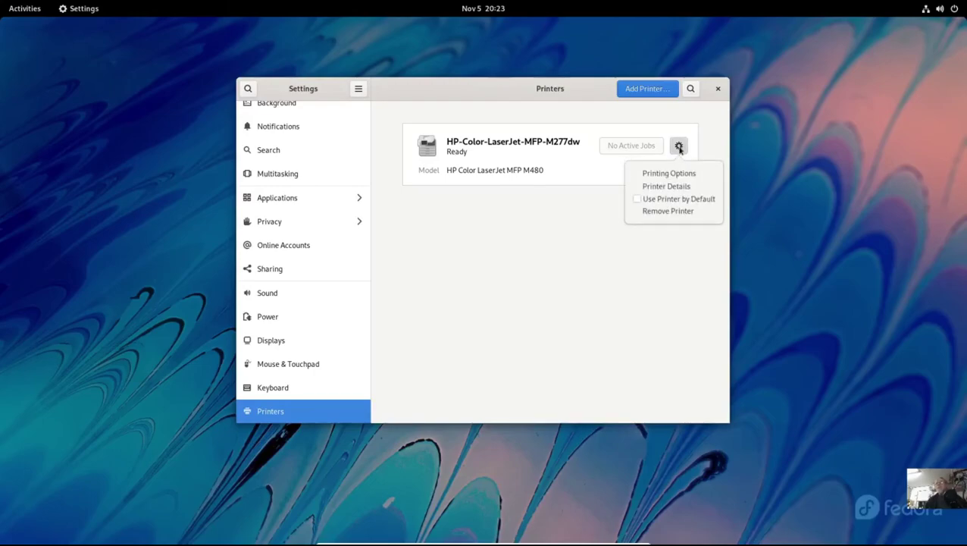
left_click(679, 146)
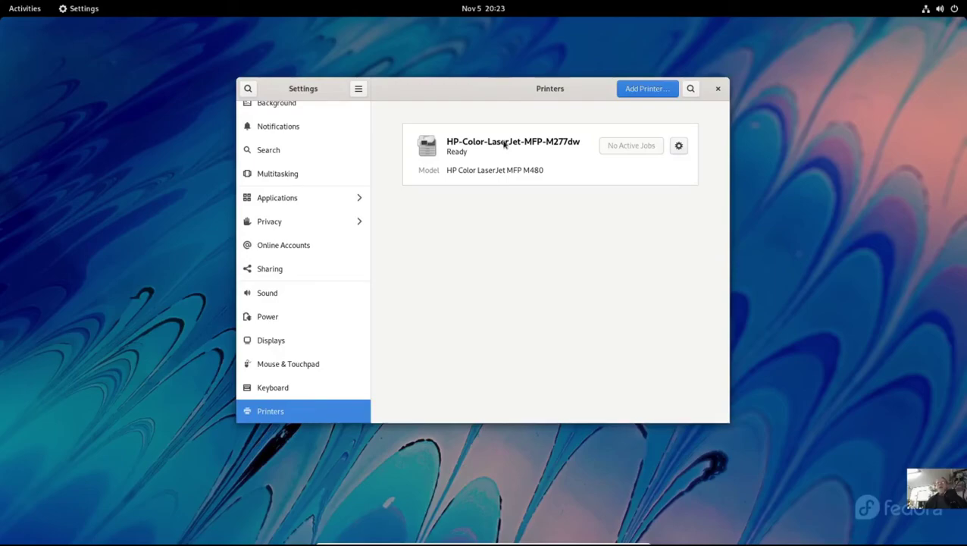
left_click(681, 147)
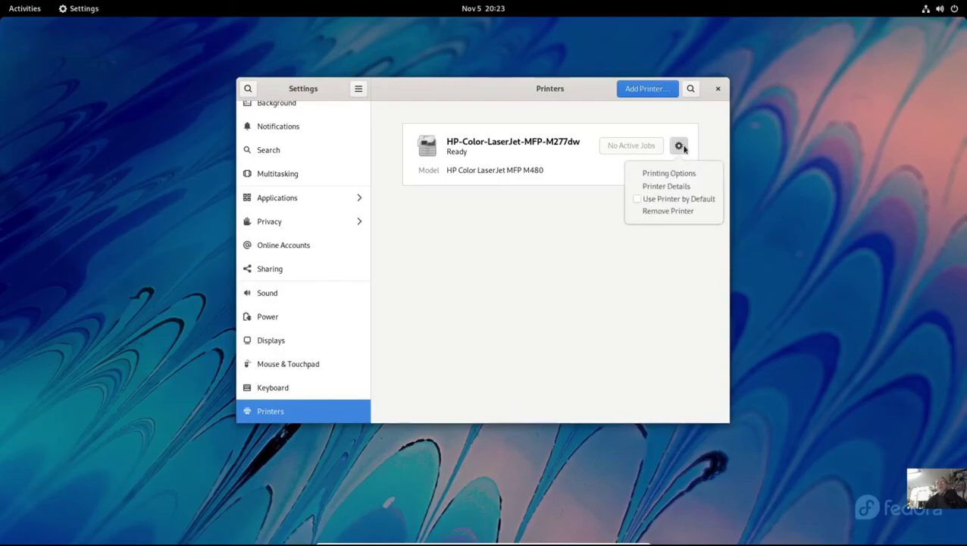
left_click(669, 173)
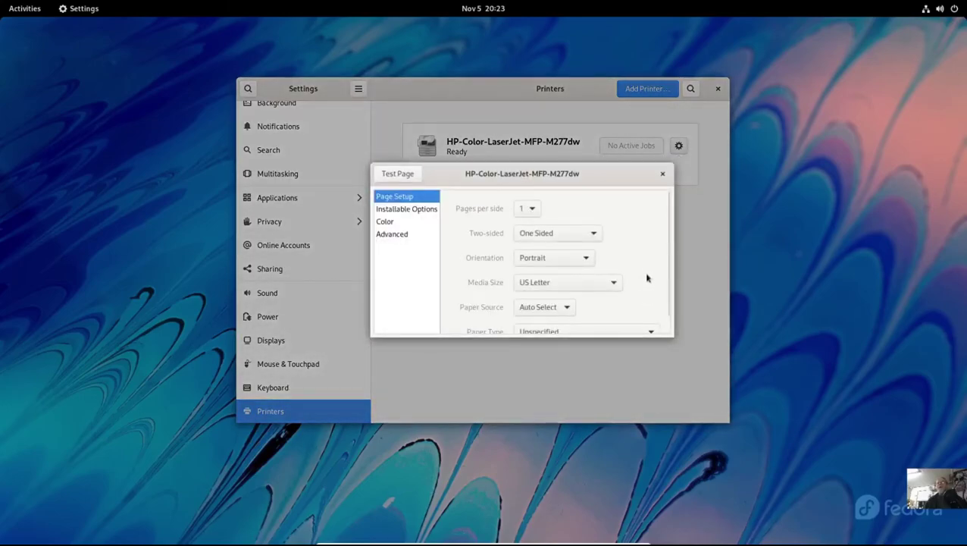
scroll(650, 250, "down", 1)
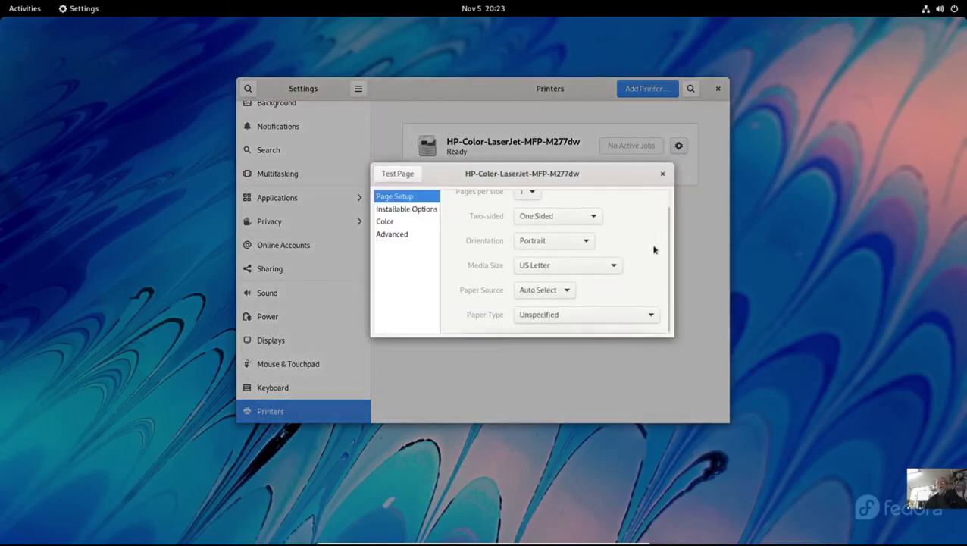
scroll(653, 250, "up", 1)
left_click(402, 210)
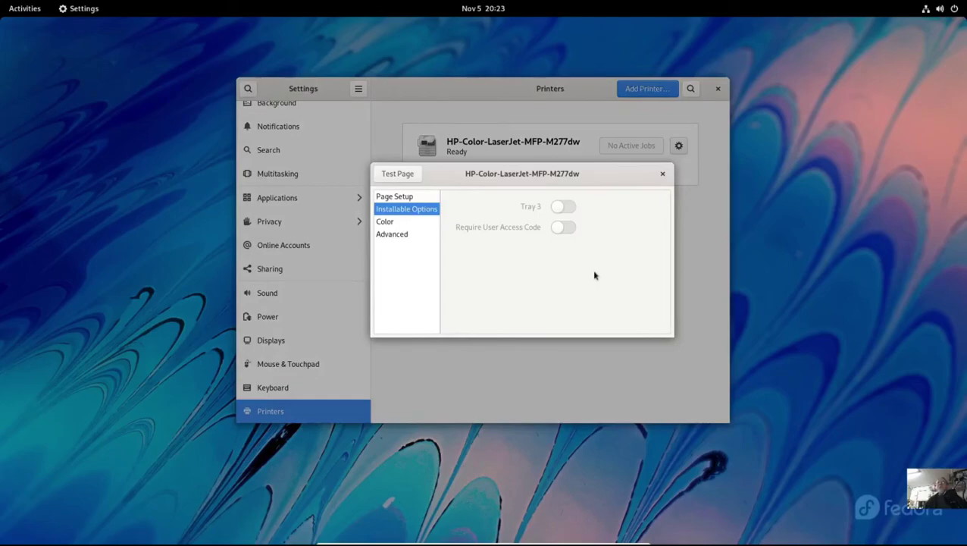
left_click(565, 209)
Step: Examine the HP printer's color and advanced printing options, and close the options dialog and Settings
left_click(384, 222)
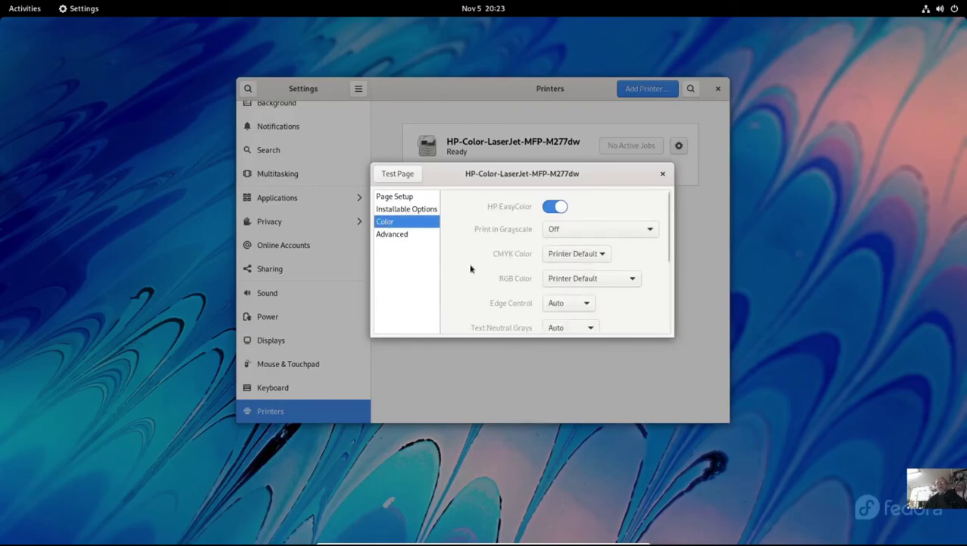
scroll(471, 268, "down", 1)
scroll(471, 268, "down", 2)
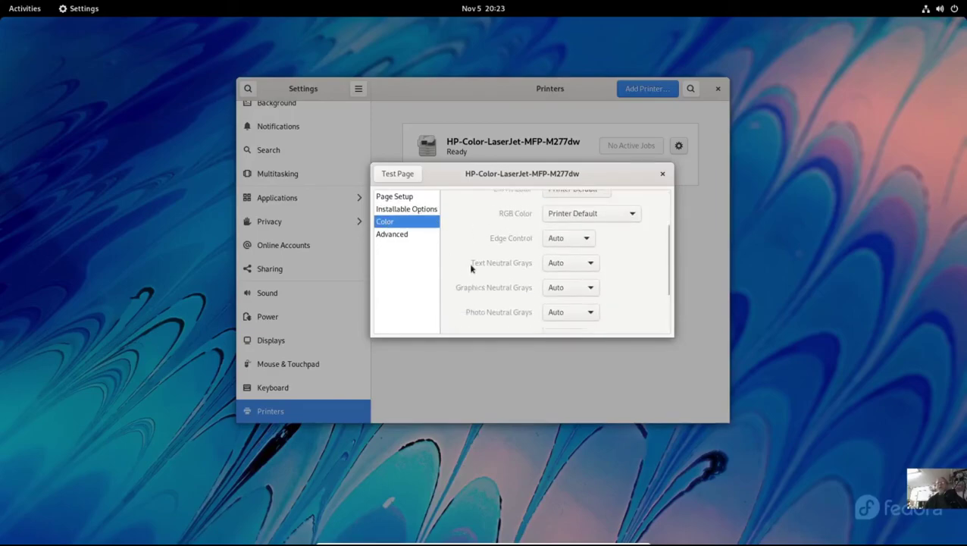
left_click(402, 234)
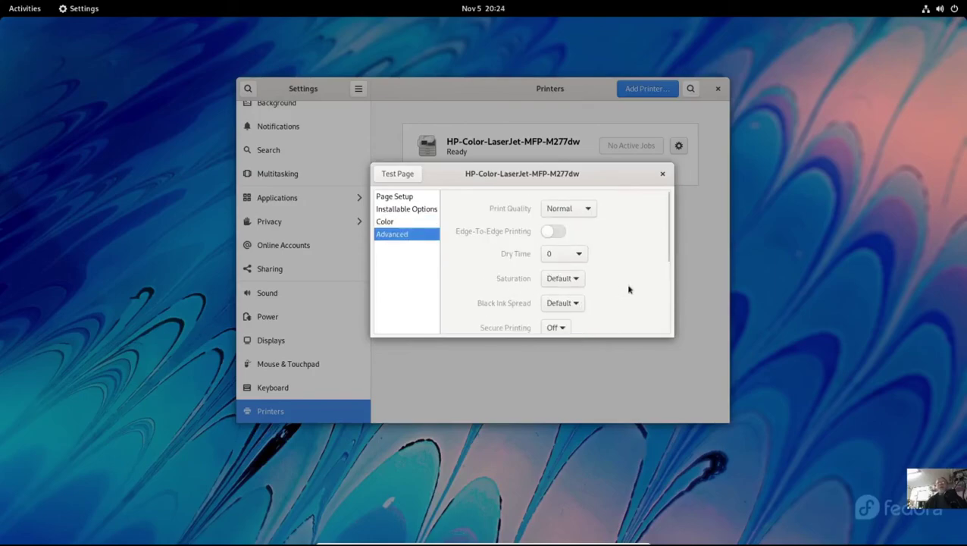
scroll(626, 273, "down", 1)
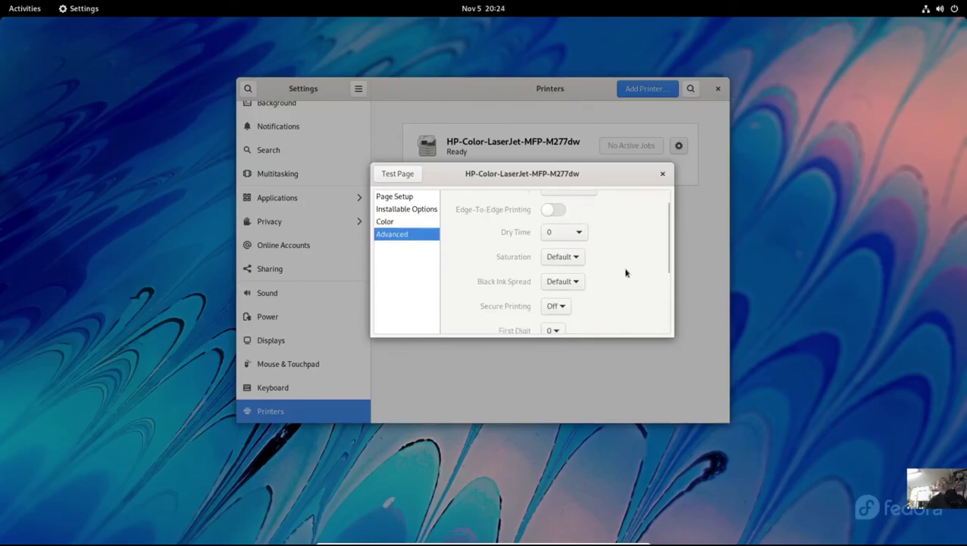
scroll(626, 272, "down", 5)
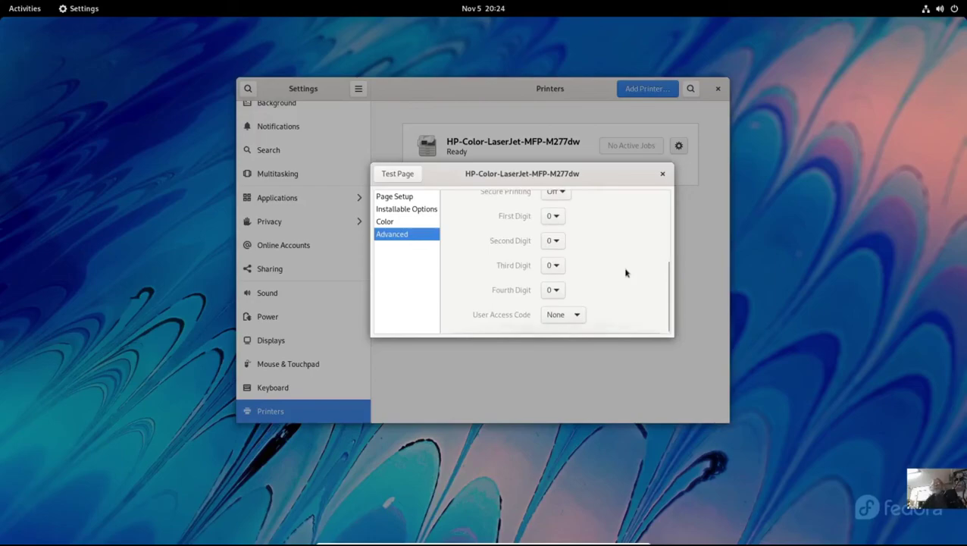
left_click(663, 174)
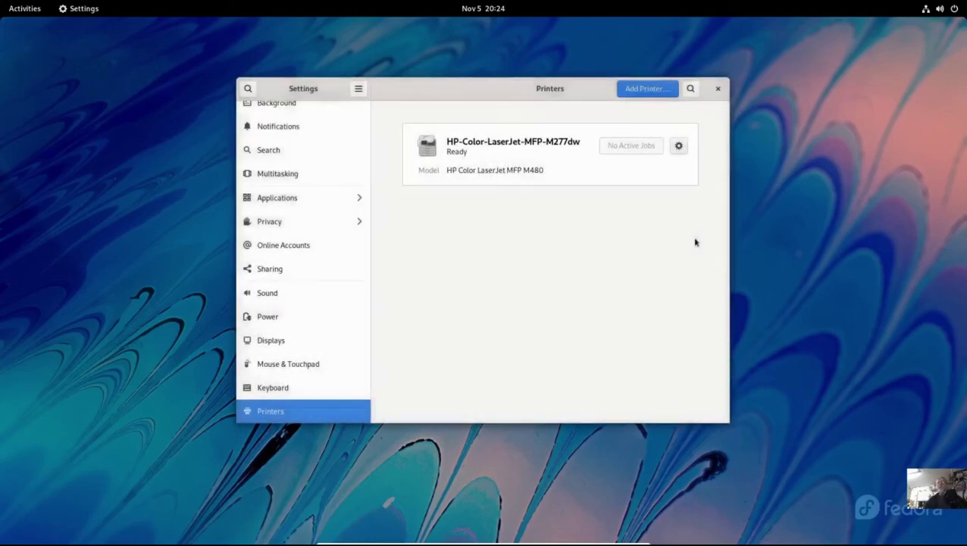
left_click(718, 90)
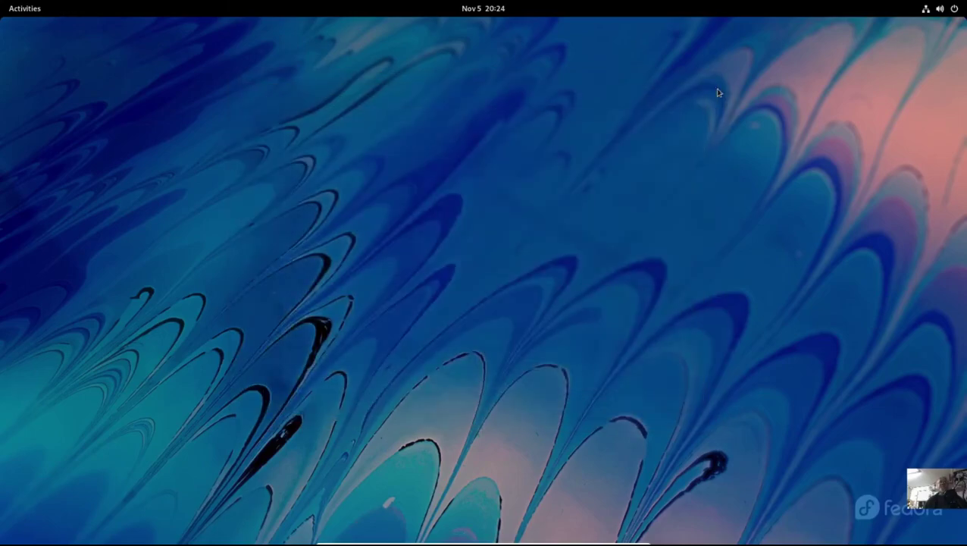